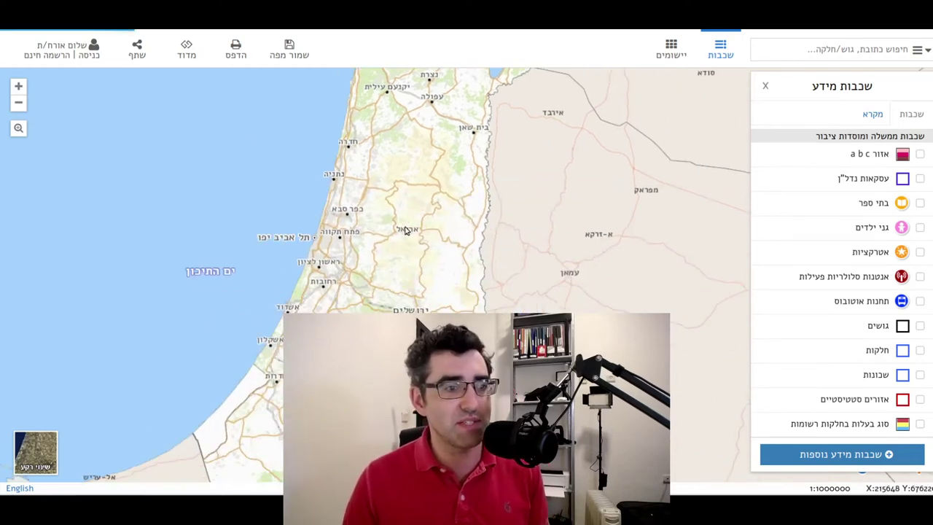
Step: Examine the zones of the אזור a b c layer between Jerusalem, Ramallah and Jericho on the street map
scroll(404, 219, up, 2)
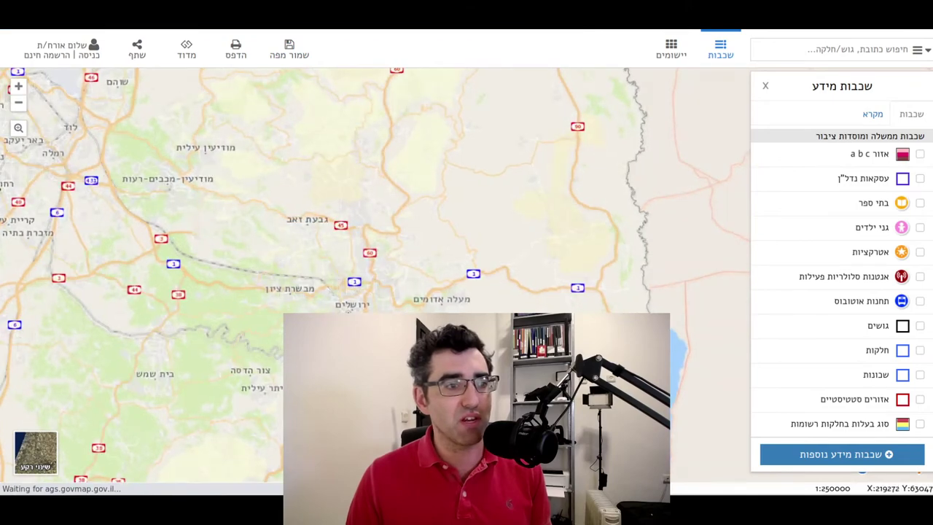
scroll(337, 297, up, 1)
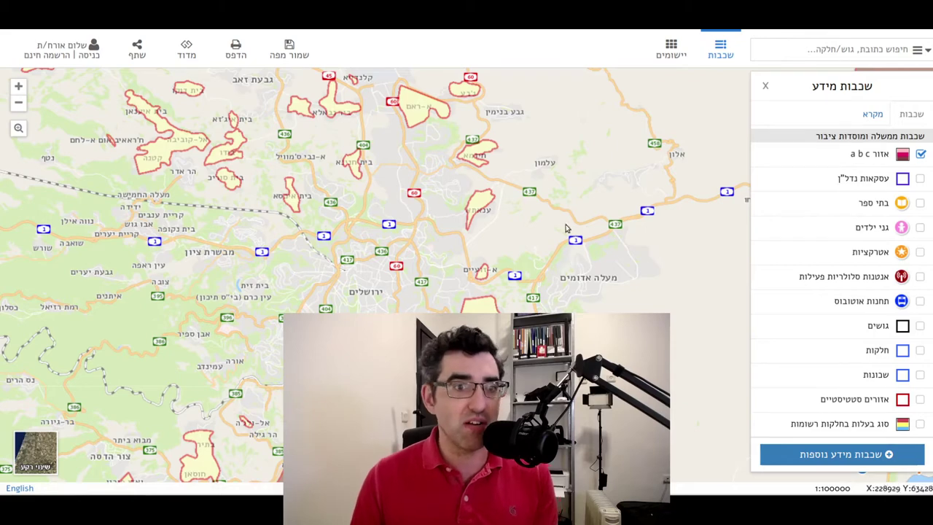
drag(438, 222, 521, 310)
drag(375, 77, 436, 229)
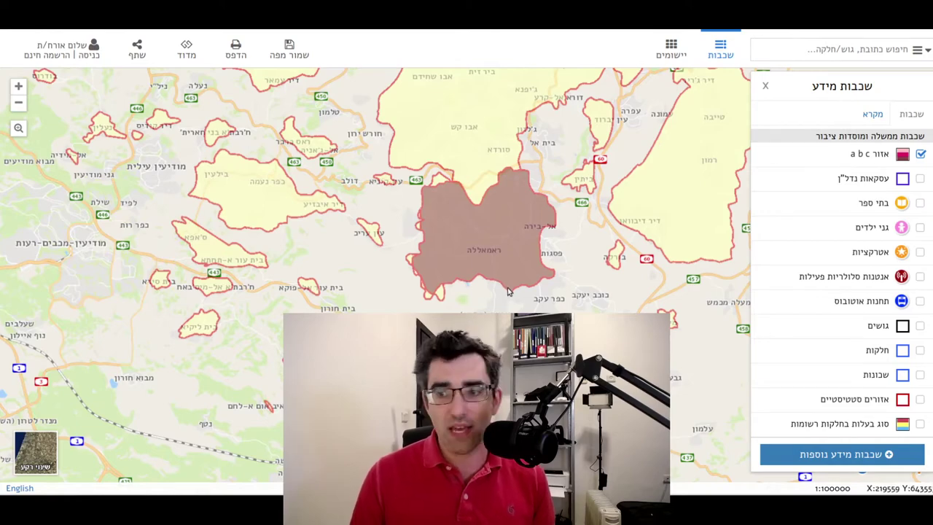
scroll(513, 303, down, 1)
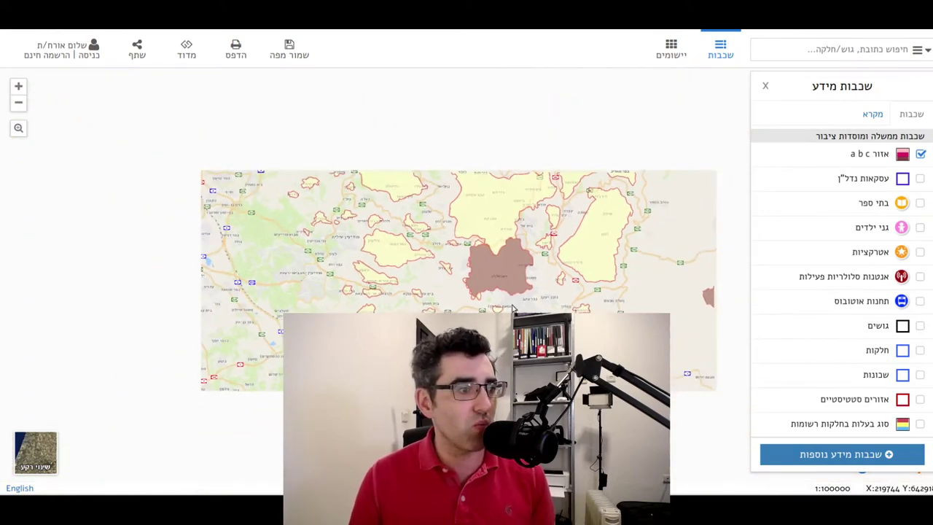
drag(553, 336, 445, 255)
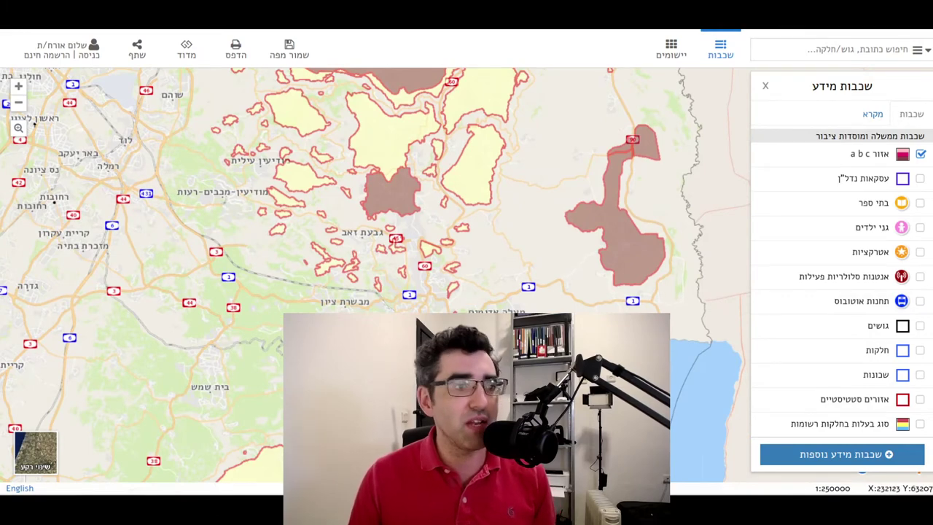
Step: Inspect the southern boundary of the shaded Ramallah zone at close range, up to a scale of 1:10000
scroll(498, 331, up, 1)
drag(288, 355, 429, 433)
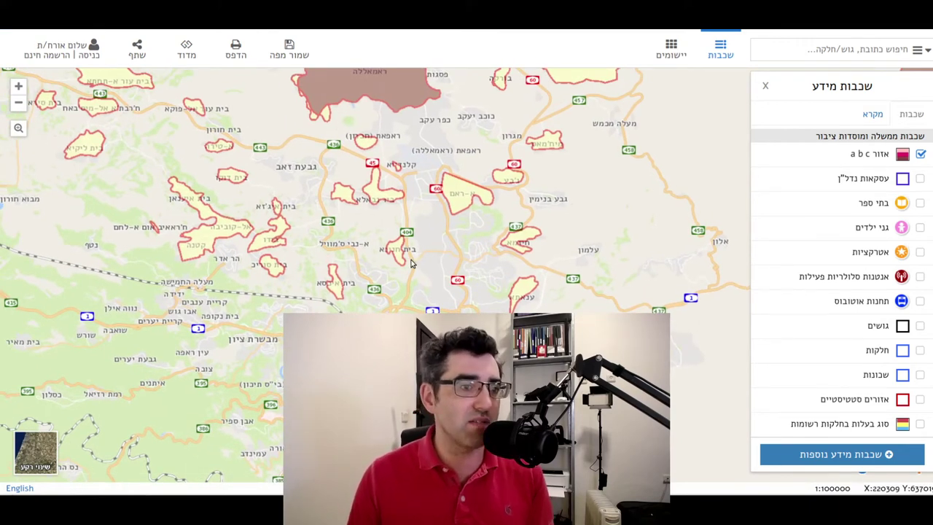
drag(354, 294, 393, 395)
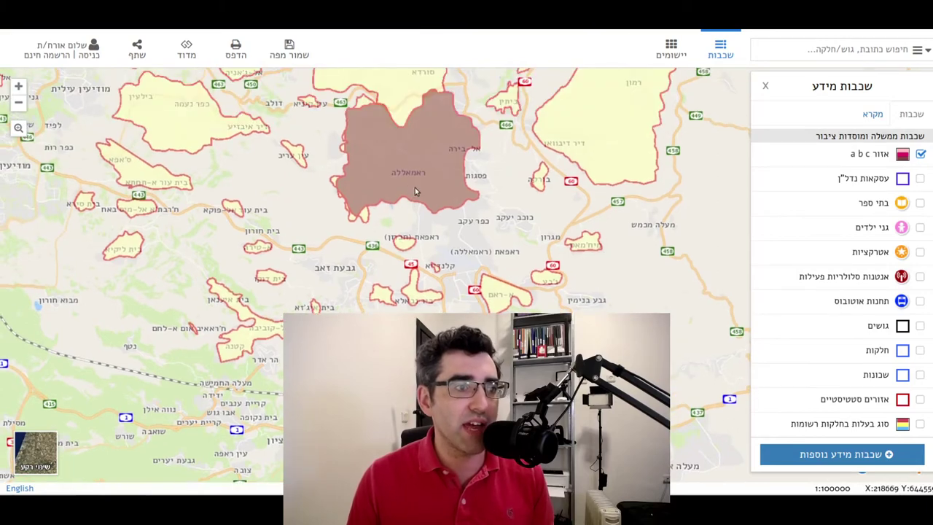
scroll(454, 213, up, 2)
drag(441, 215, 424, 342)
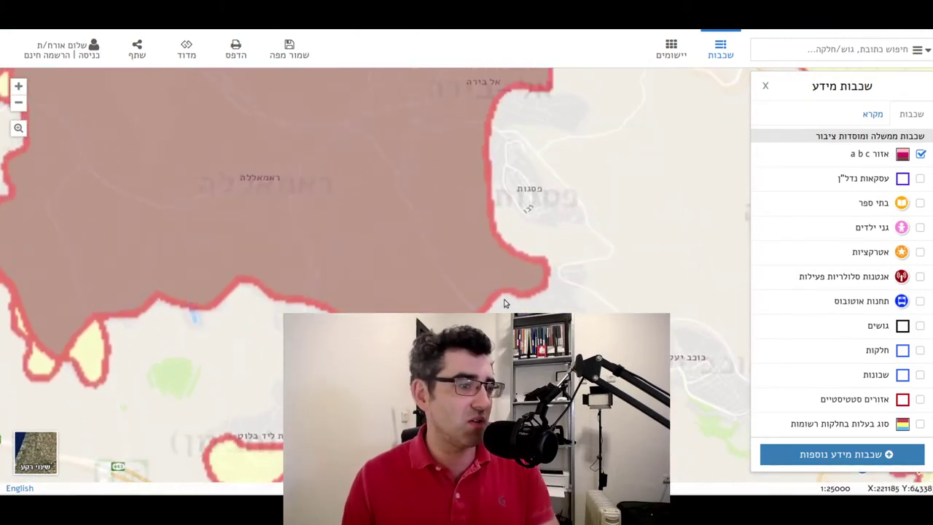
scroll(505, 303, up, 1)
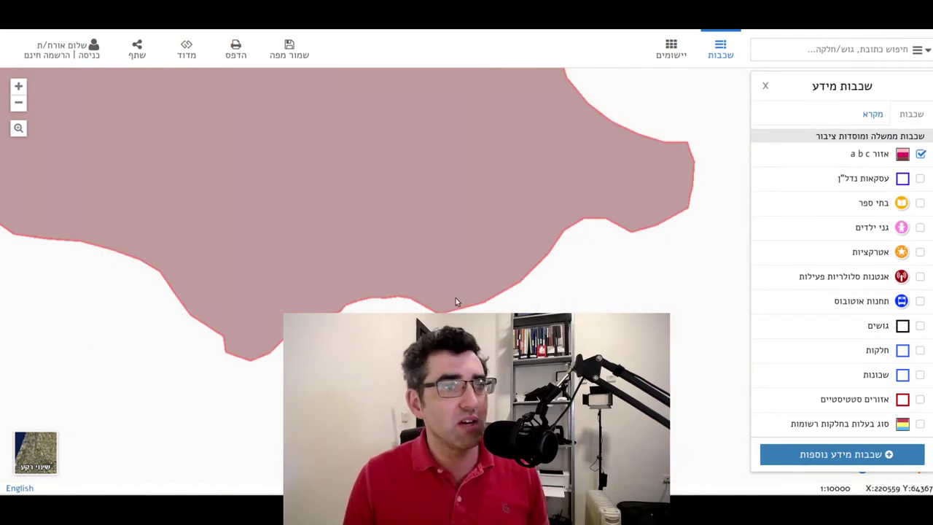
scroll(463, 299, down, 1)
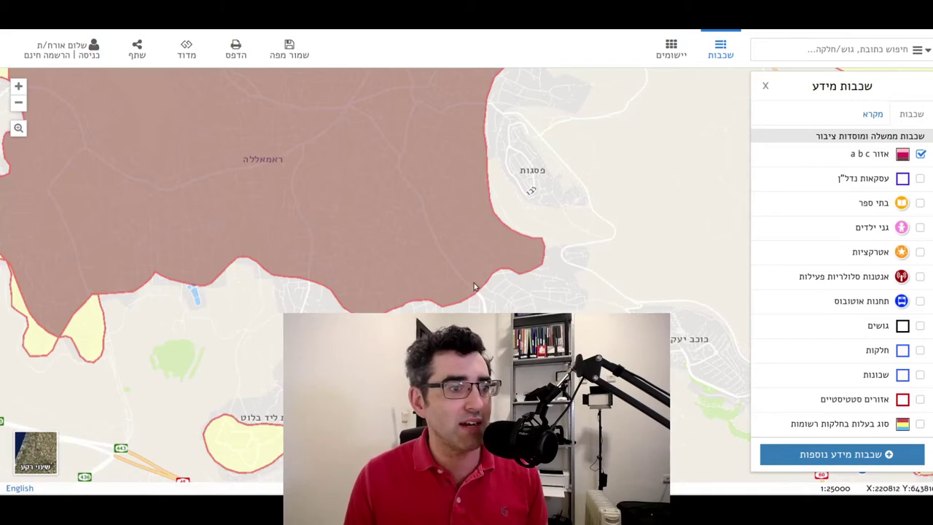
Step: Switch the background map to תצלום אויר (aerial photo) and view the buildings along Ramallah's southern zone boundary
click(35, 448)
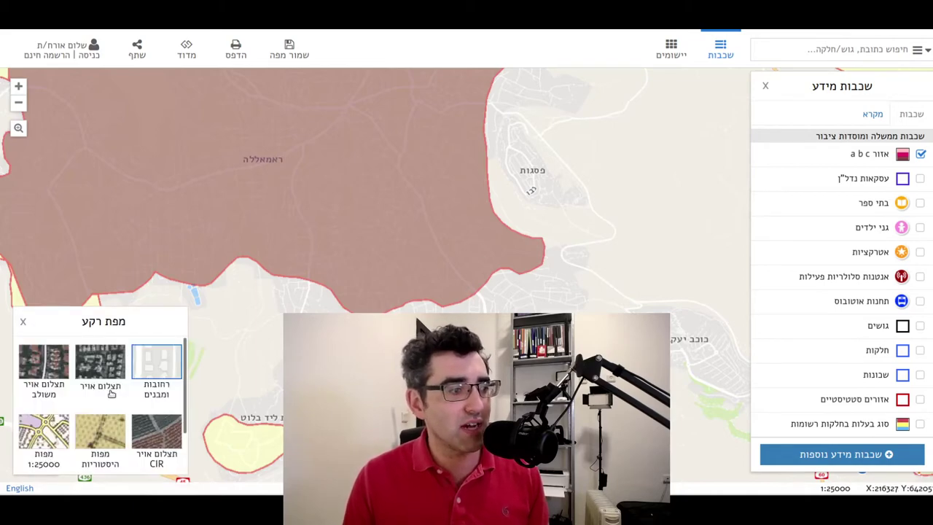
click(88, 370)
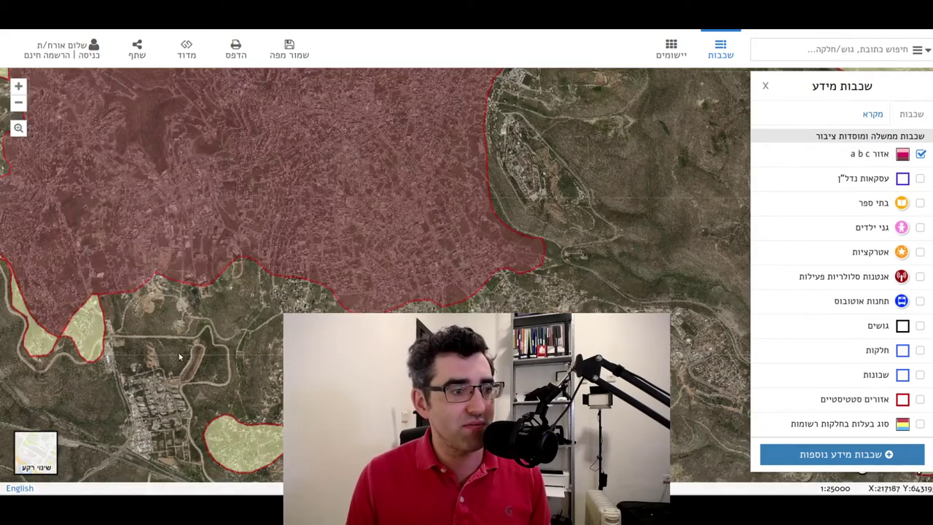
scroll(394, 315, up, 3)
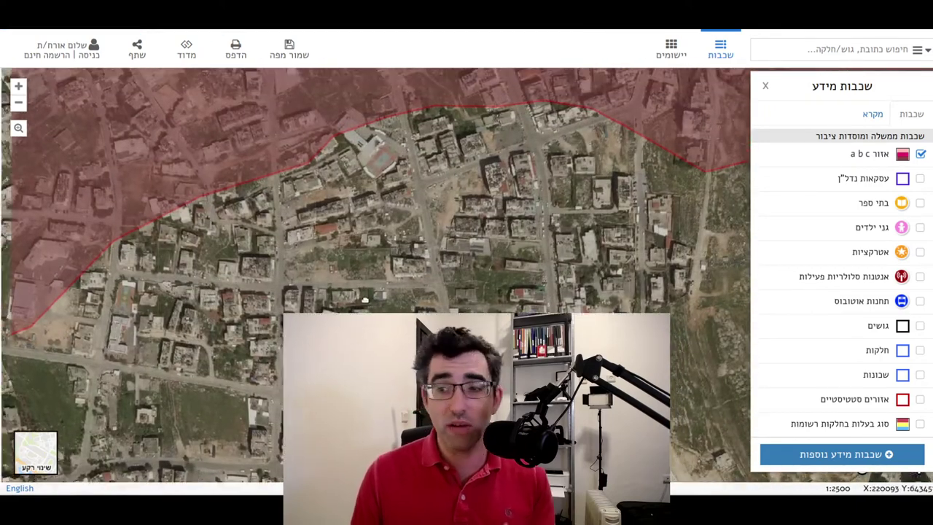
drag(364, 299, 385, 306)
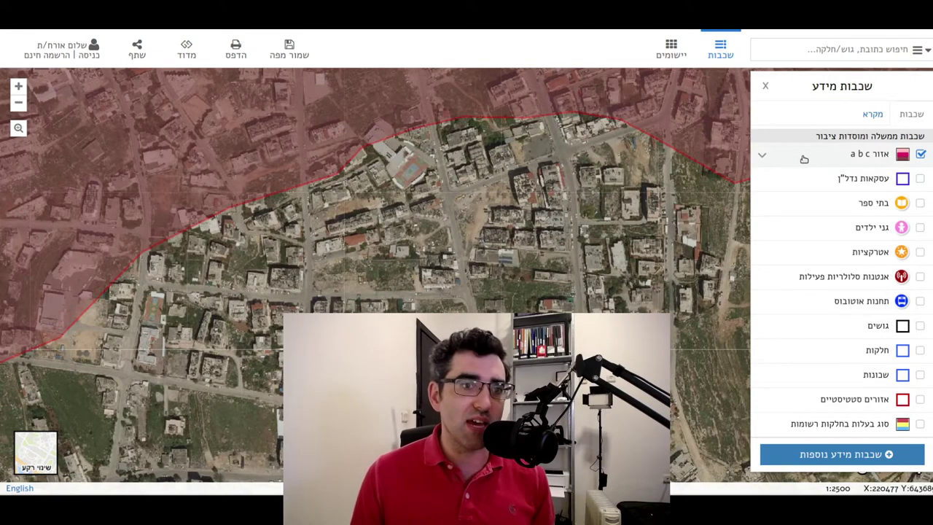
Step: Look through the options of the אזור a b c layer, including its אודות השכבה (about the layer) page
click(777, 160)
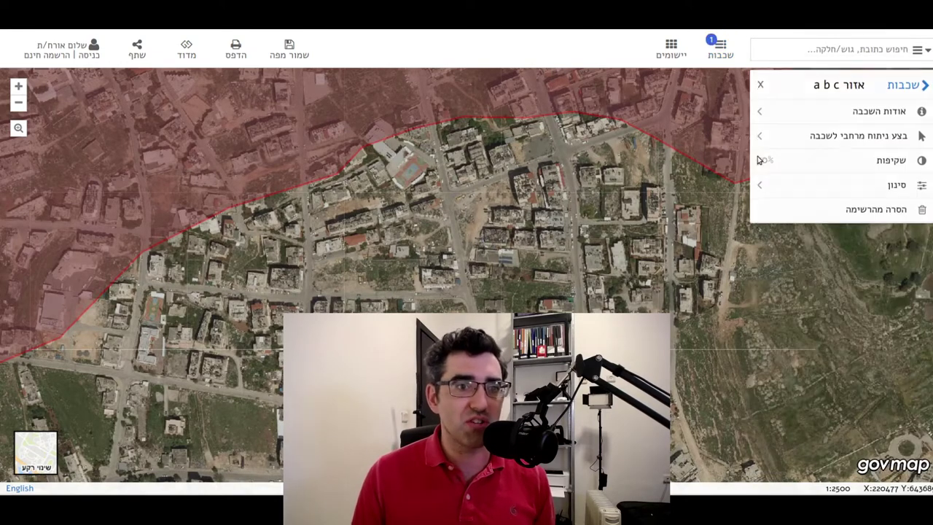
click(854, 122)
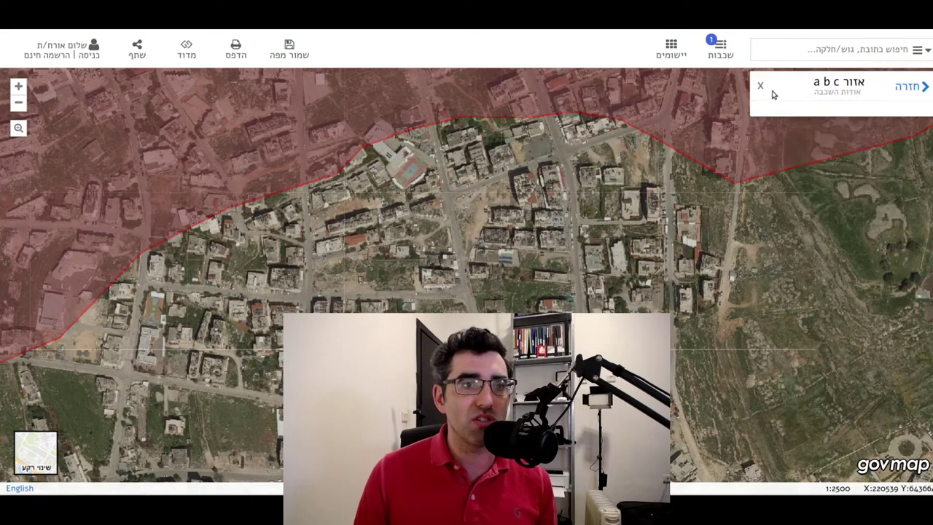
click(908, 89)
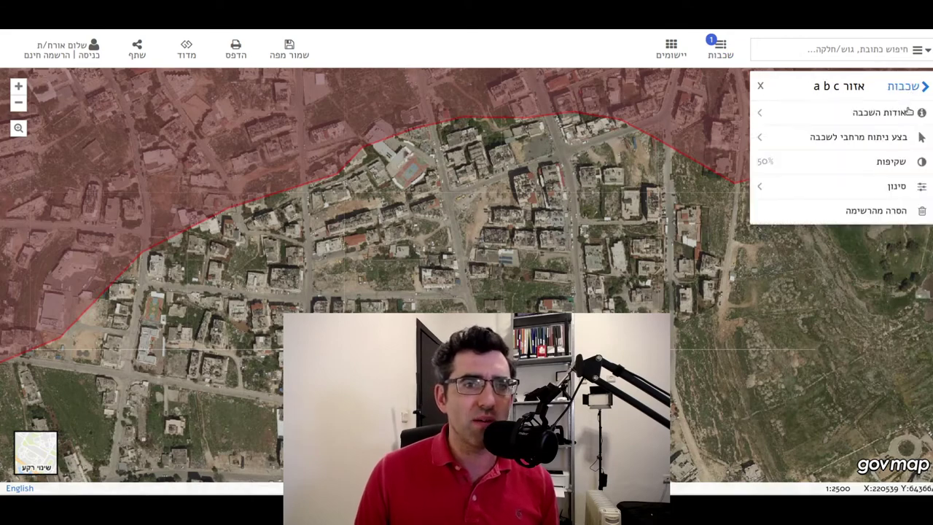
click(920, 114)
click(903, 89)
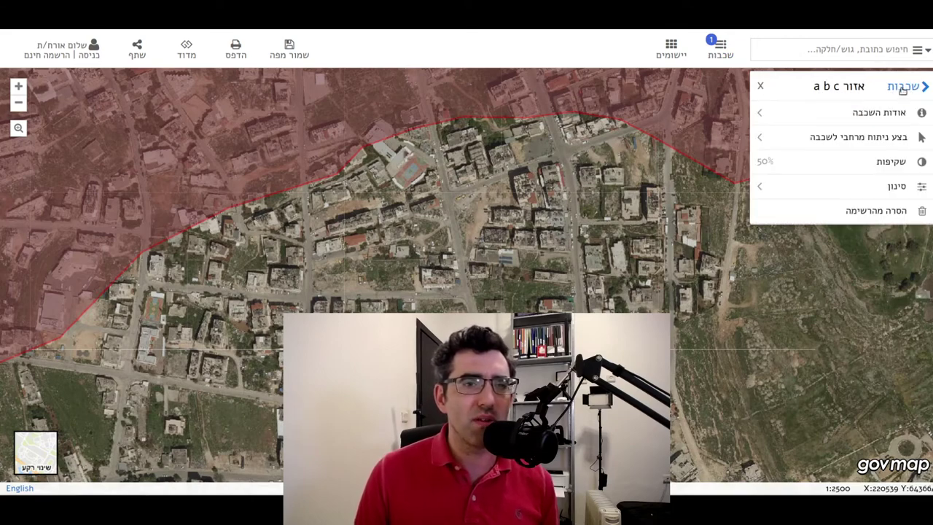
click(758, 117)
click(907, 89)
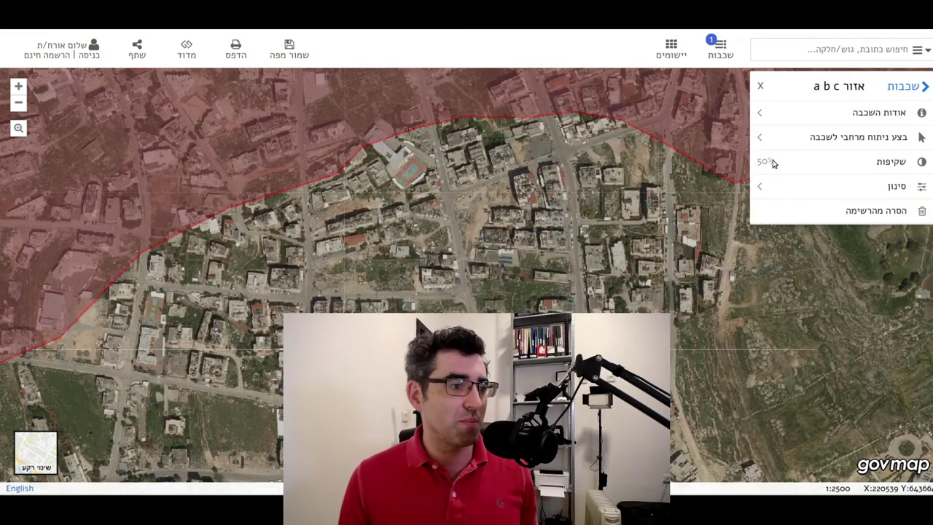
Step: Inspect the streets along the zone boundary at 1:1250 and view the options for saving the map as a file
drag(399, 212, 546, 289)
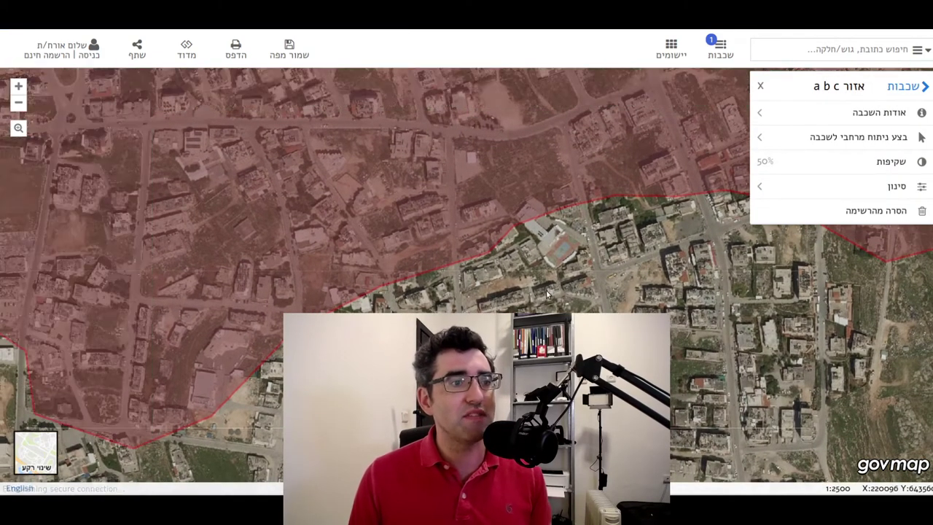
scroll(583, 260, up, 1)
drag(494, 219, 525, 306)
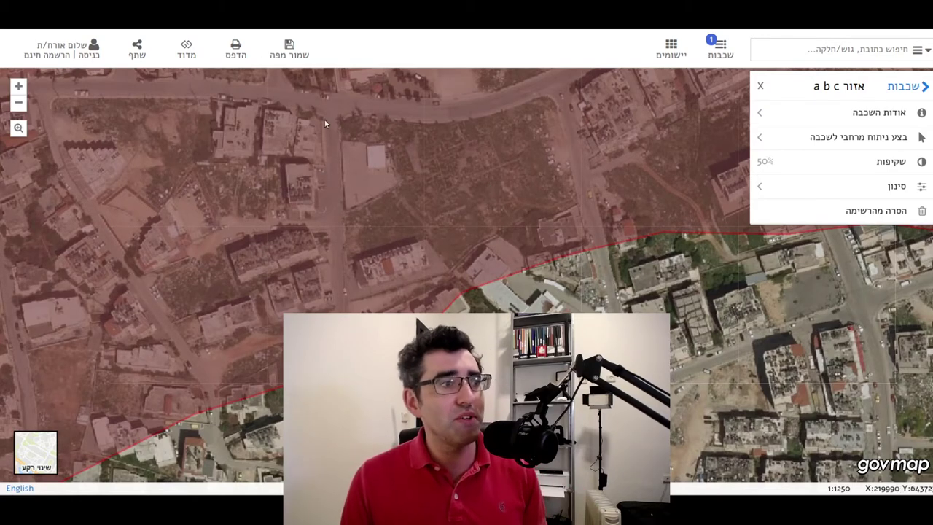
click(294, 57)
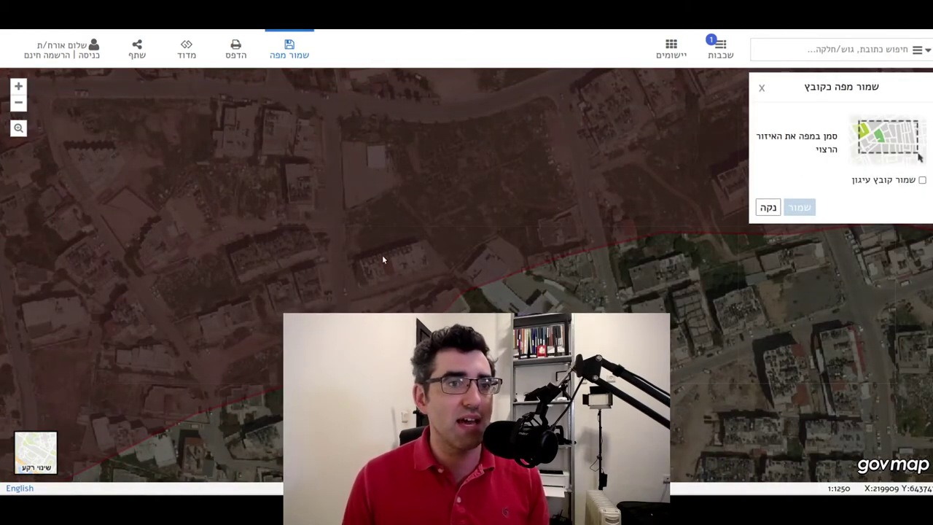
click(762, 88)
Step: Hide the אזור a b c layer and view the plain aerial photo south of Ramallah at 1:50000
scroll(590, 280, down, 3)
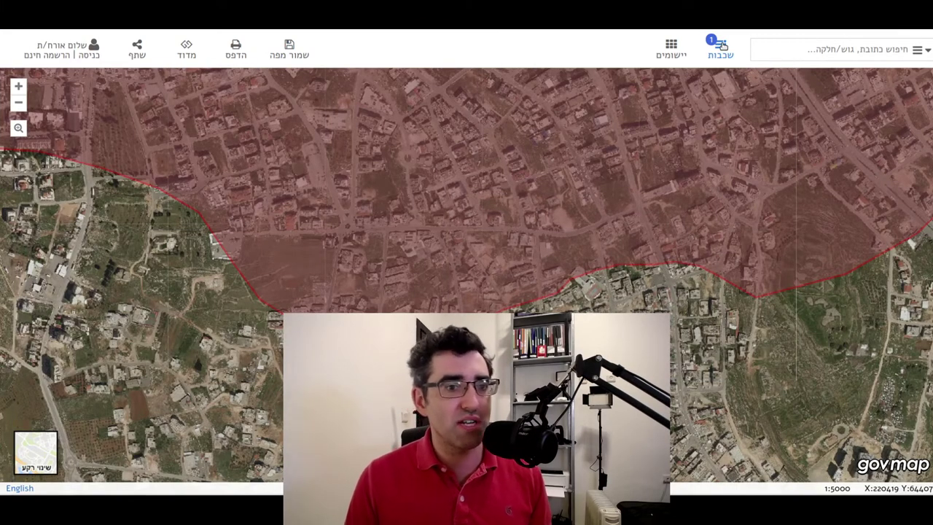
click(722, 45)
click(919, 155)
scroll(458, 279, down, 3)
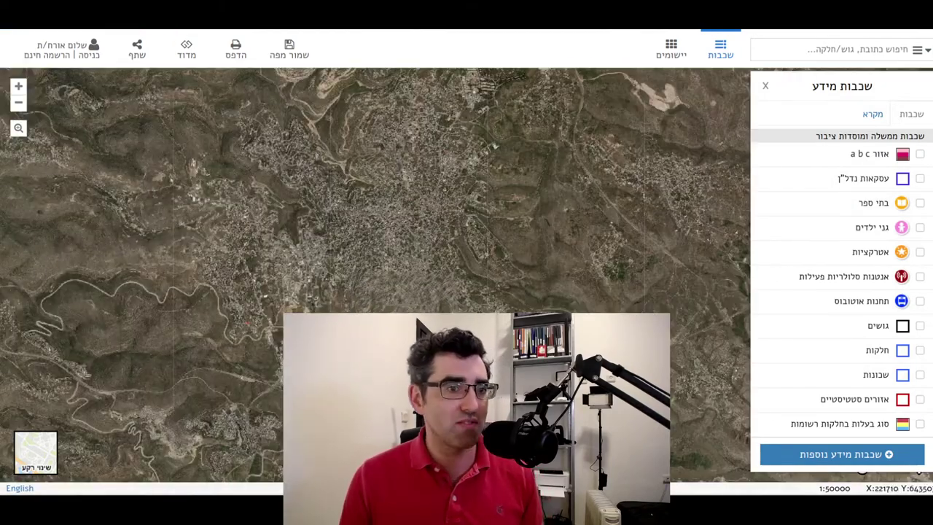
drag(510, 379, 410, 182)
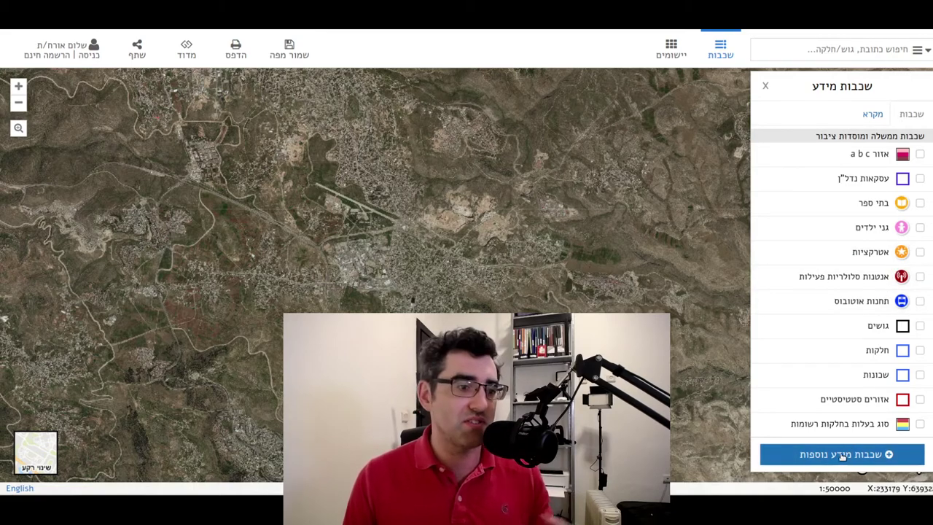
Step: Browse the catalogue of additional government information layers and add the אתרי קמפינג (camping sites) layer to the map
click(842, 454)
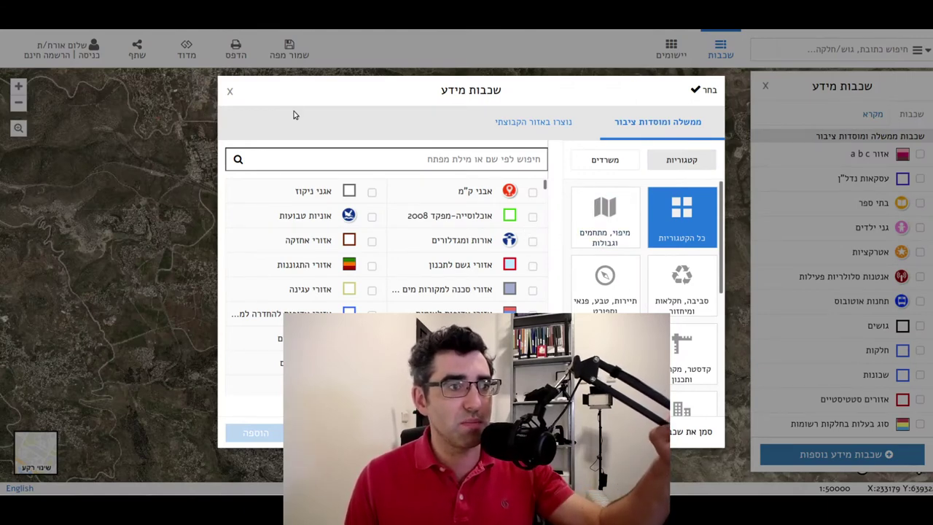
scroll(453, 238, down, 1)
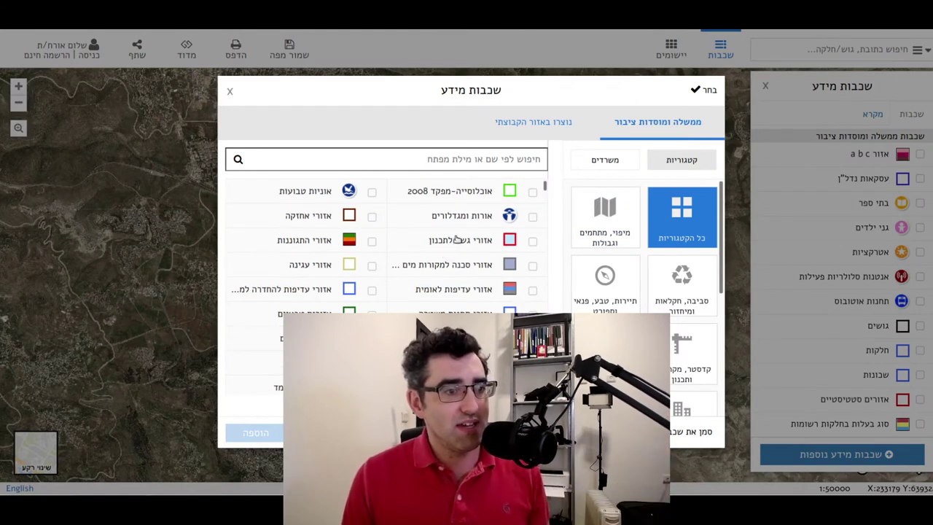
scroll(466, 257, down, 1)
scroll(465, 258, down, 4)
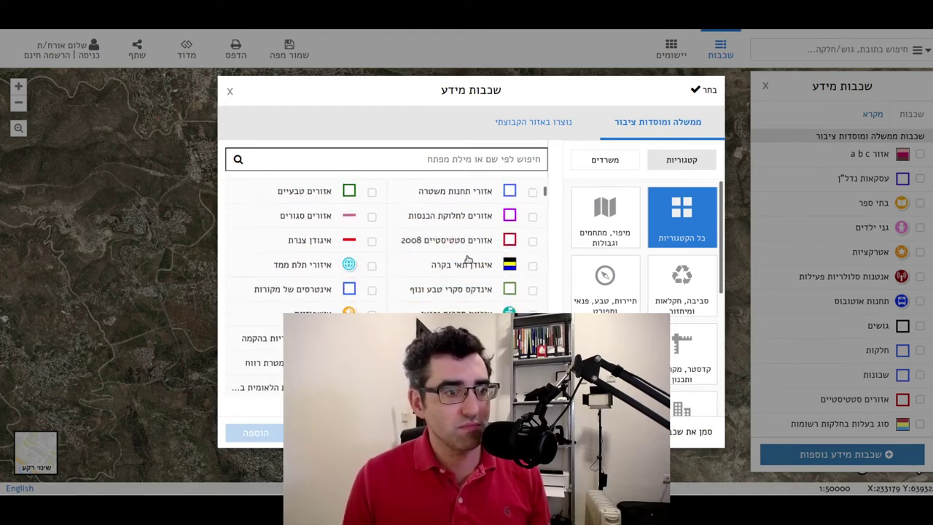
scroll(467, 259, down, 2)
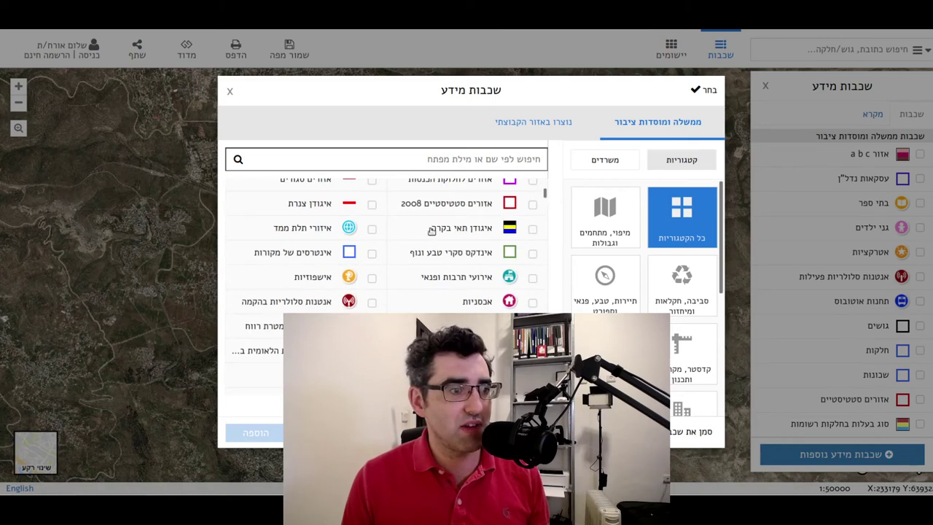
scroll(458, 225, down, 2)
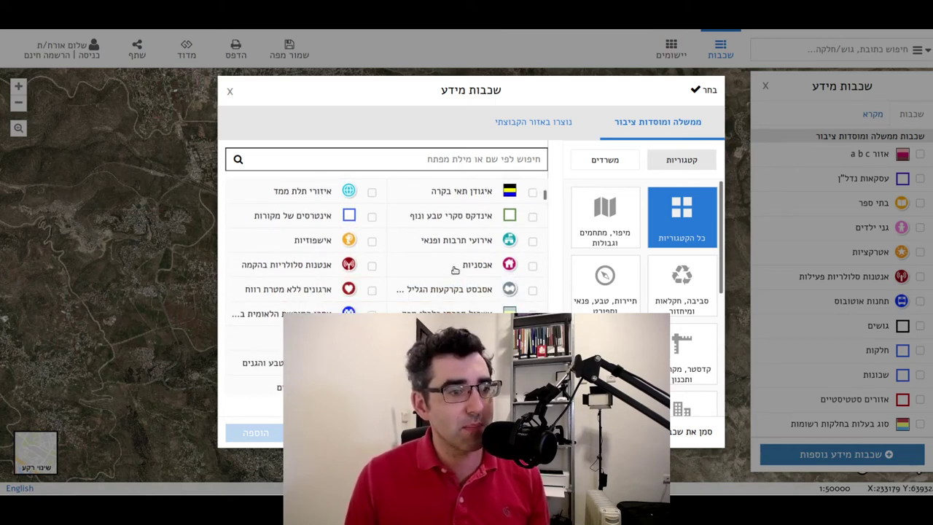
scroll(386, 248, down, 3)
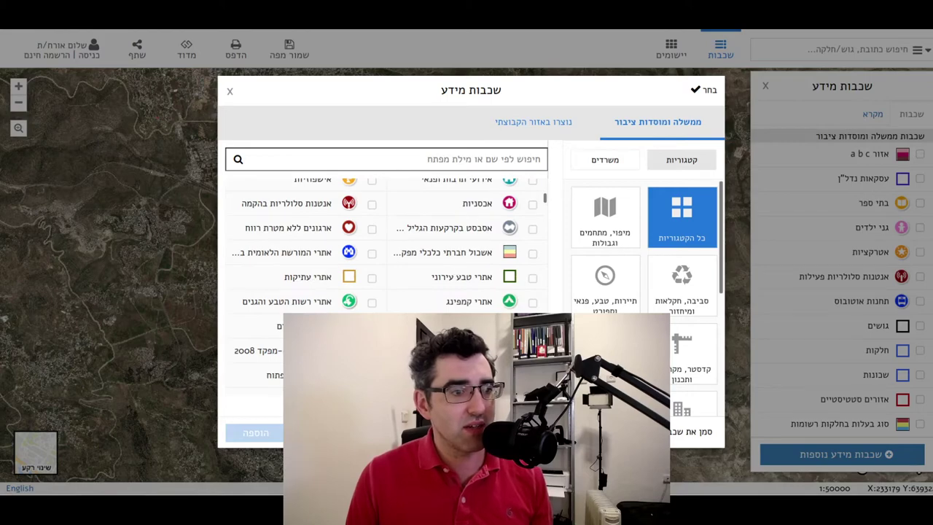
click(532, 302)
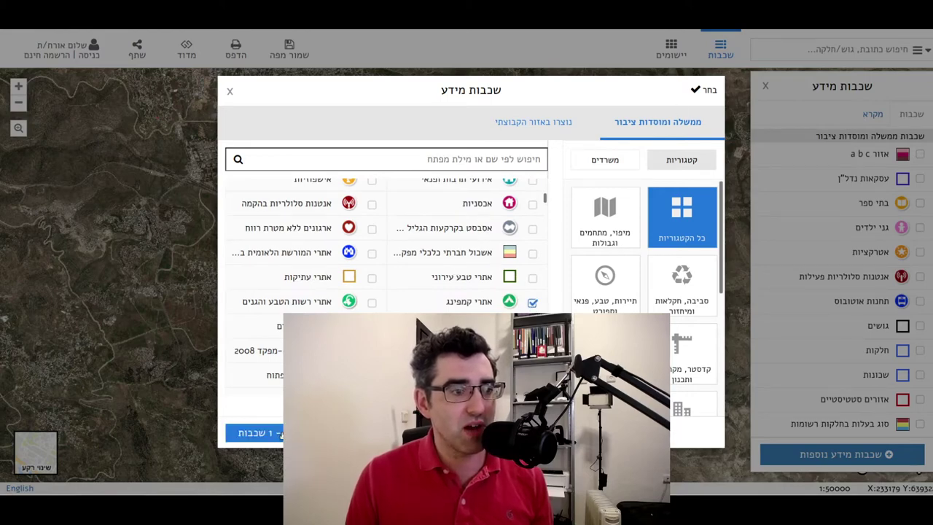
click(279, 433)
Step: Locate the camping site west of Jerusalem and inspect its surroundings on the aerial photo at 1:10000
scroll(340, 265, down, 3)
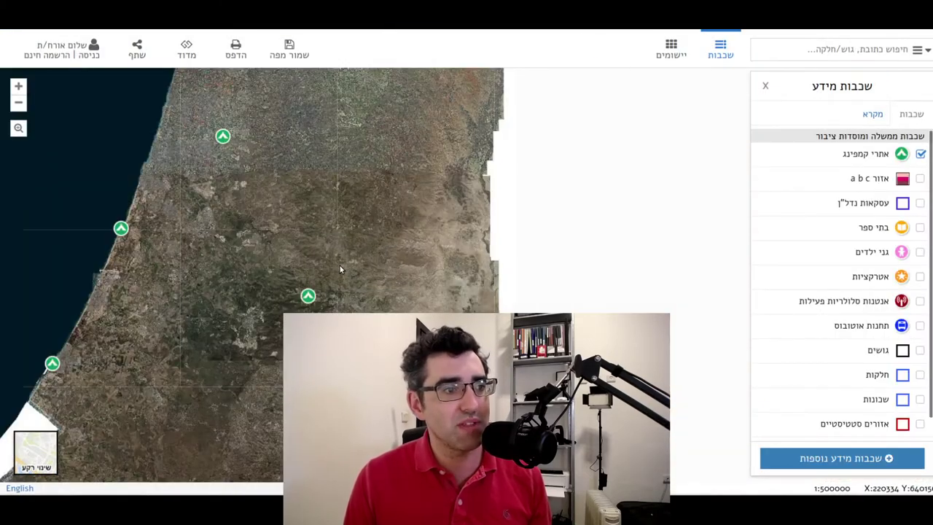
scroll(308, 295, up, 3)
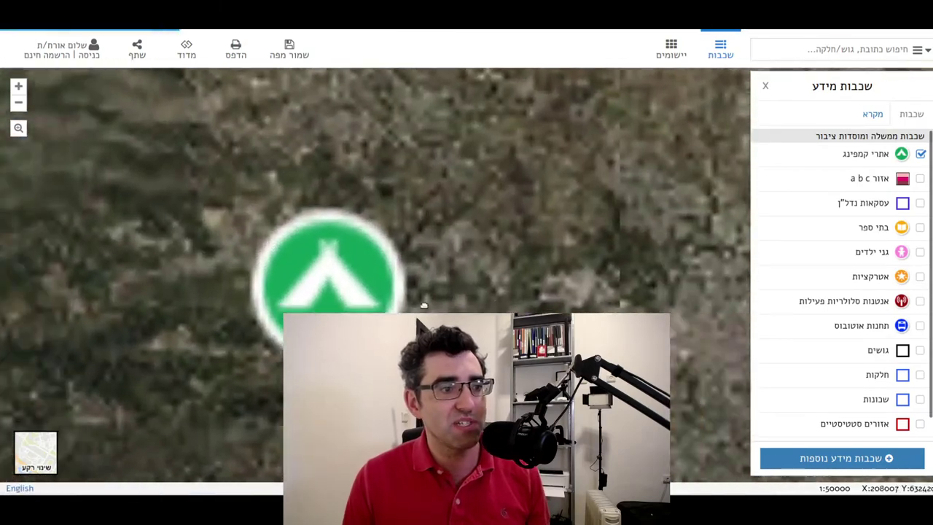
scroll(408, 284, up, 2)
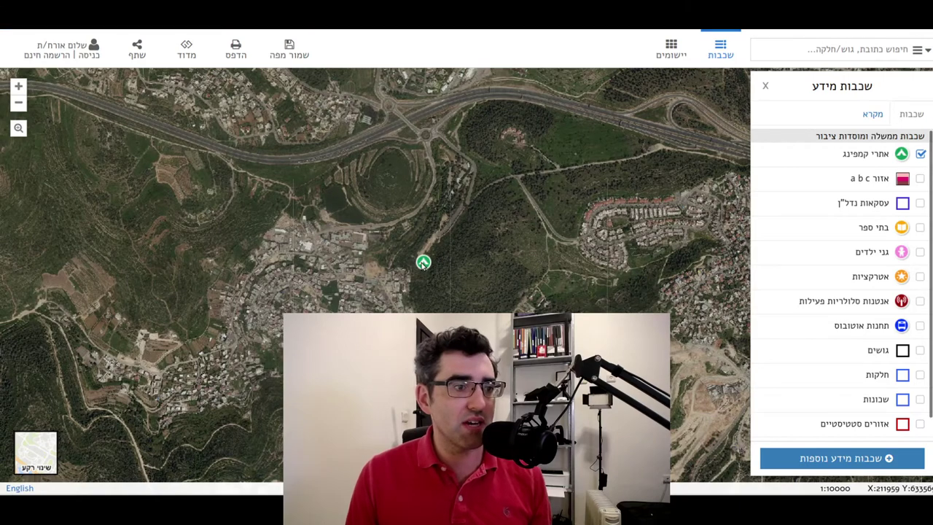
Step: View the information record of the camping site west of Jerusalem on the aerial map
click(764, 87)
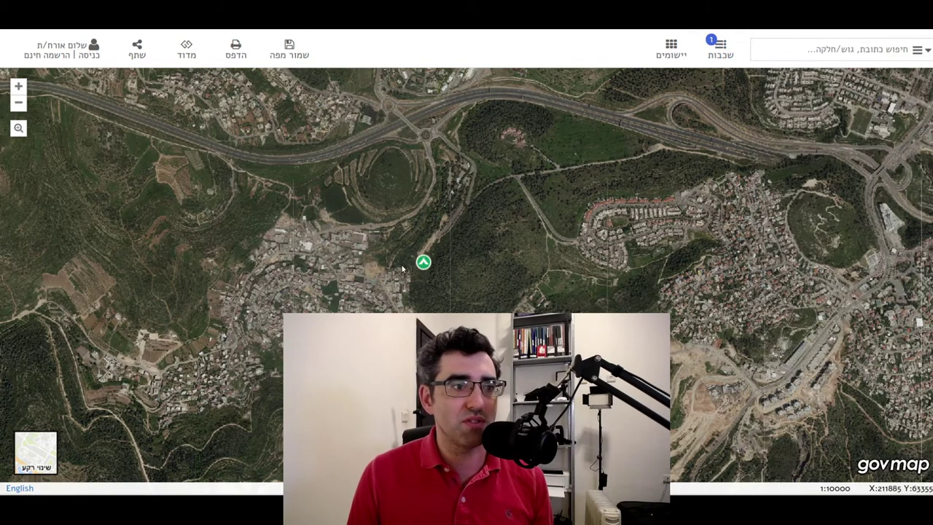
click(424, 262)
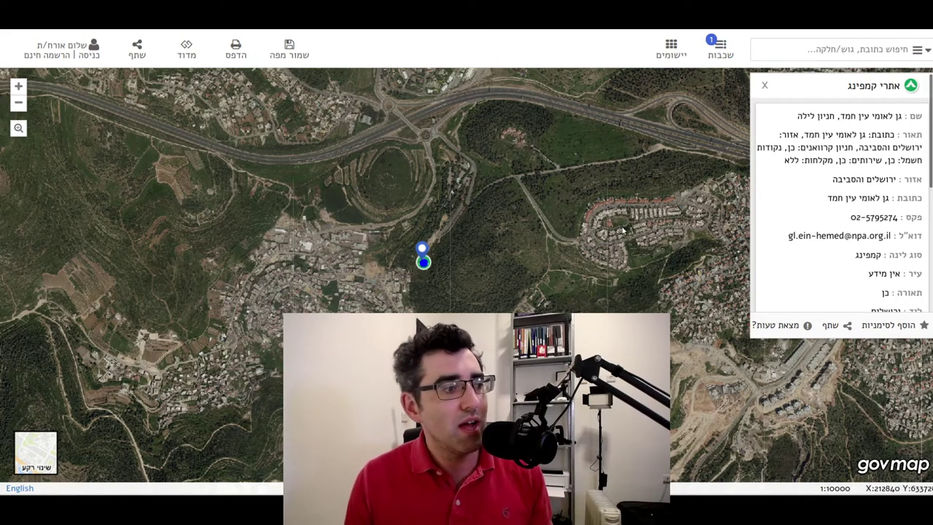
scroll(591, 239, down, 2)
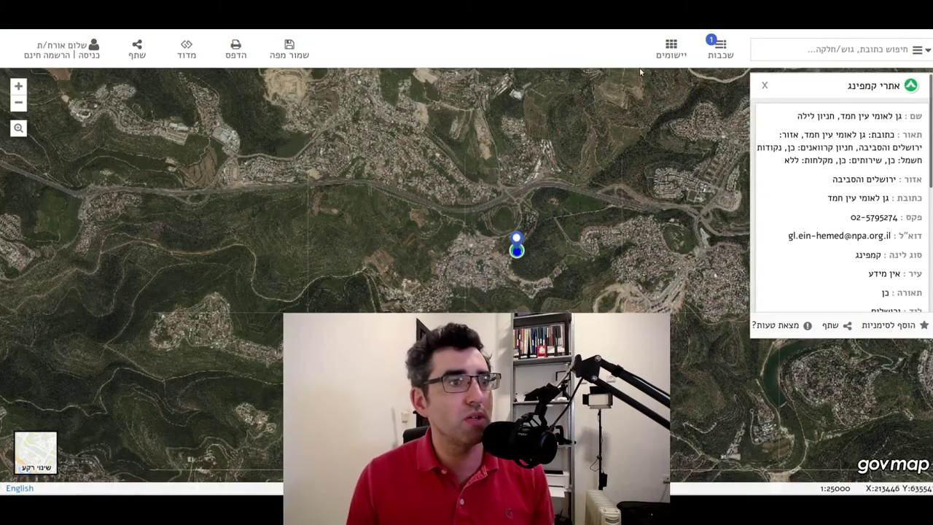
Step: Run the ניתוח מרחבי (spatial analysis) application on the אתרי קמפינג layer with a rectangular selection around the camping site west of Jerusalem
click(672, 51)
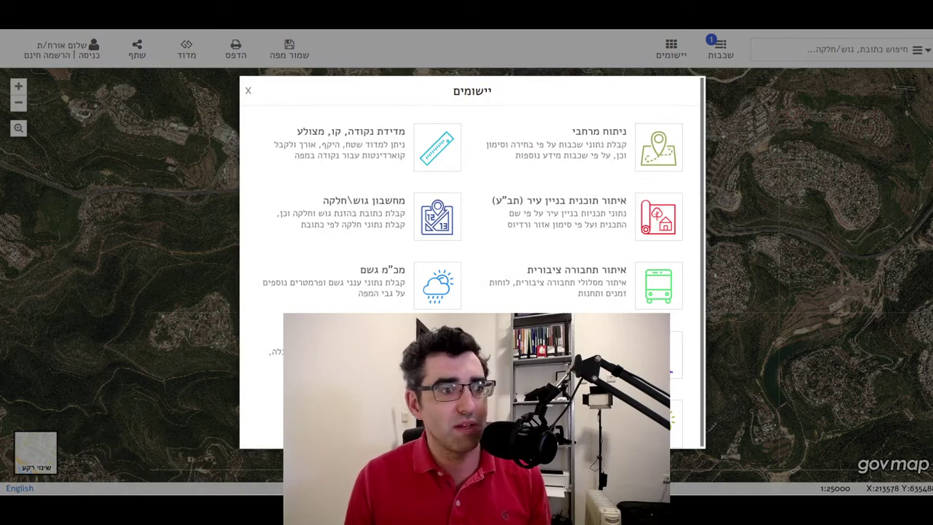
click(658, 147)
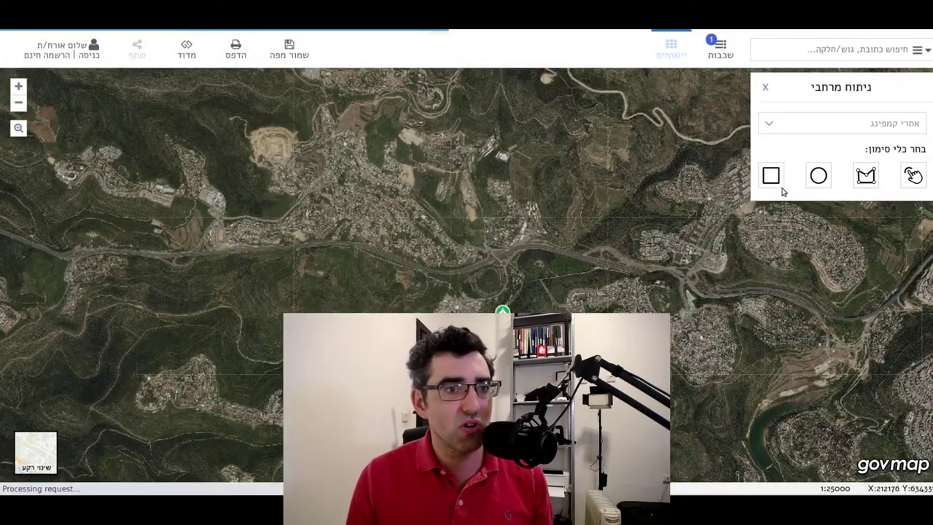
click(771, 175)
drag(517, 317, 580, 350)
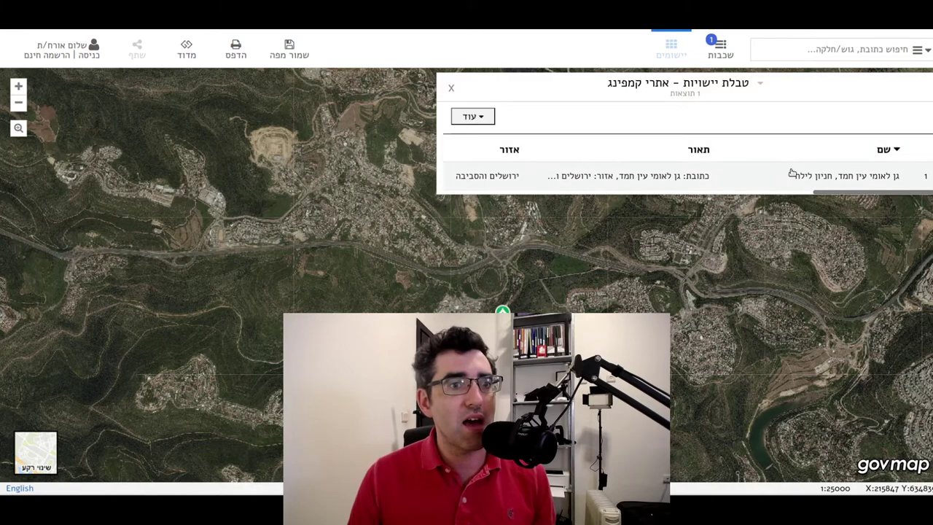
Step: Export the camping site results table to Excel and open the downloaded download.xls file
click(483, 118)
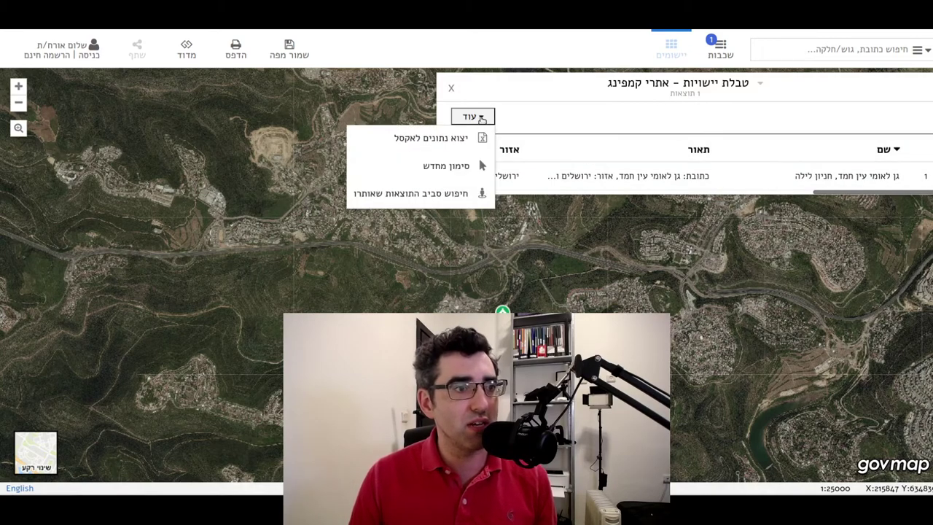
click(439, 141)
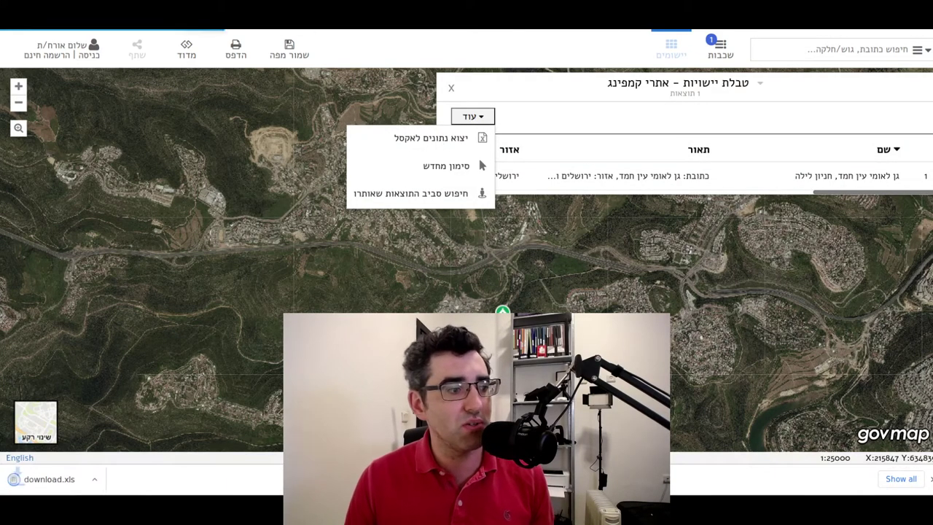
click(52, 481)
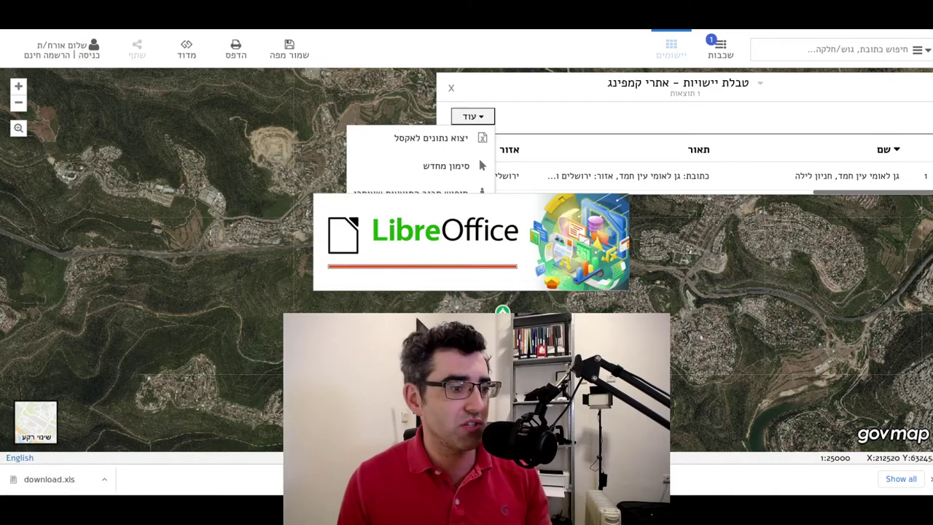
click(536, 278)
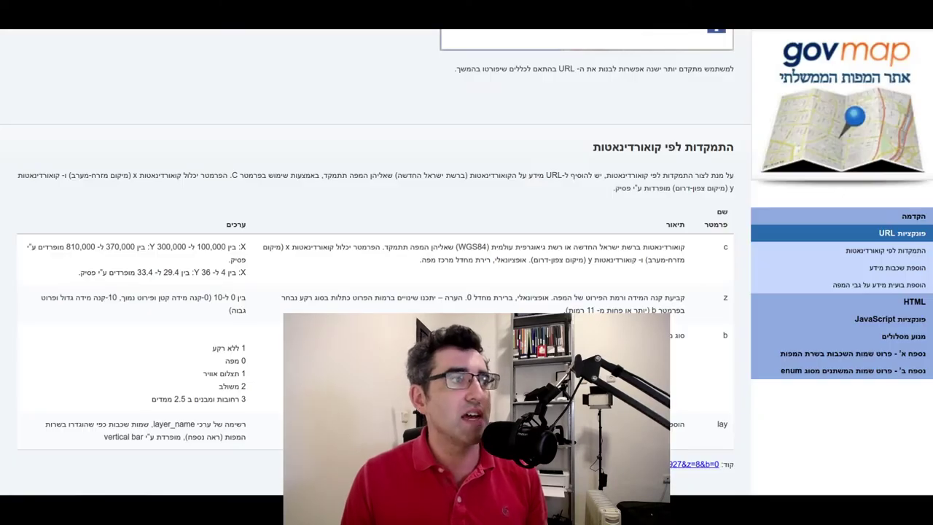
Step: Review the introduction and URL functions sections of the GovMap developer documentation
scroll(253, 113, up, 15)
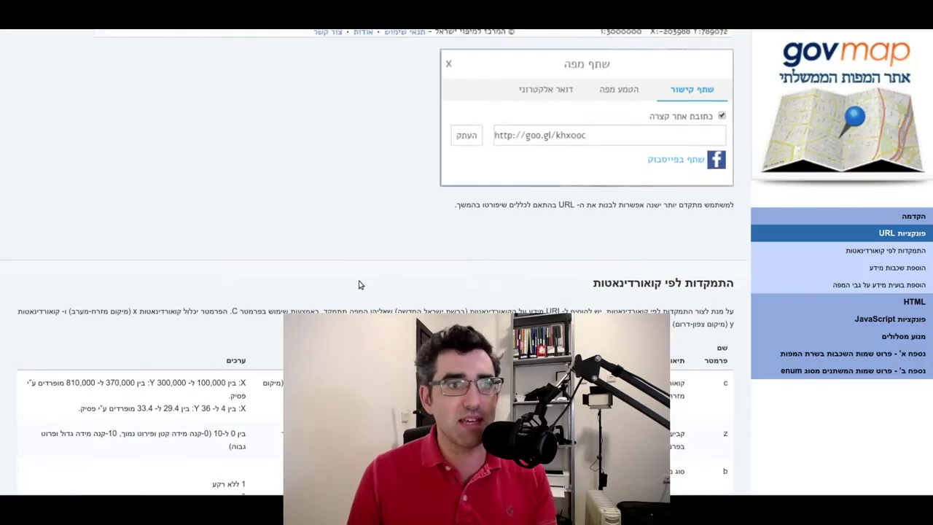
scroll(351, 290, up, 1)
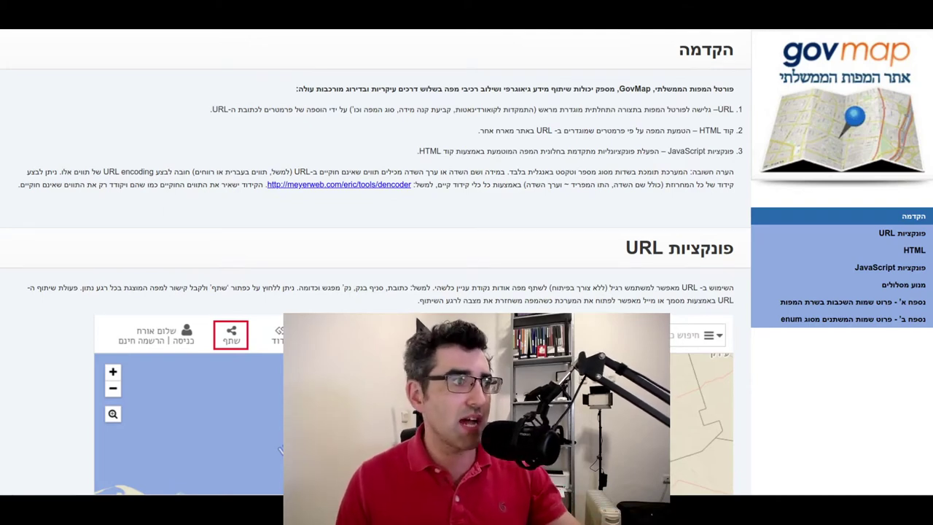
Step: Switch to the Jerusalem municipality map site and view the full extent of the city
click(201, 20)
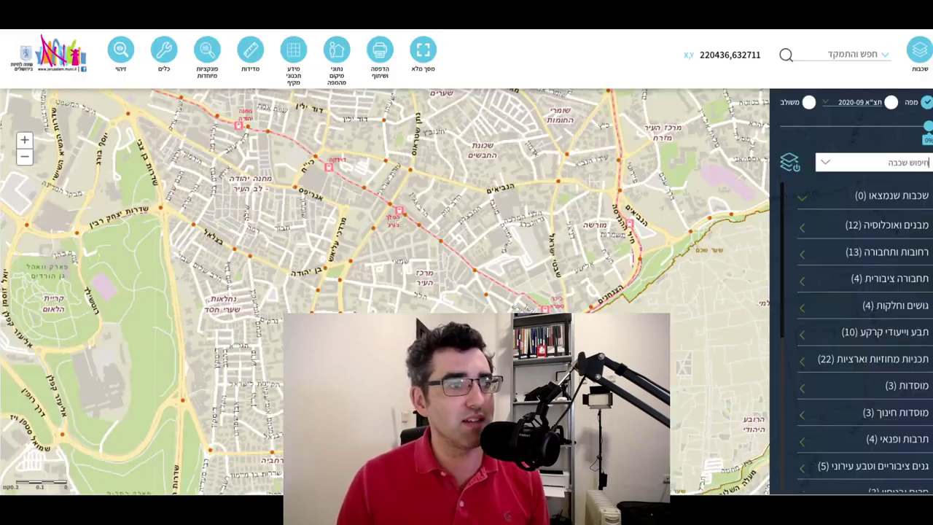
scroll(416, 248, down, 3)
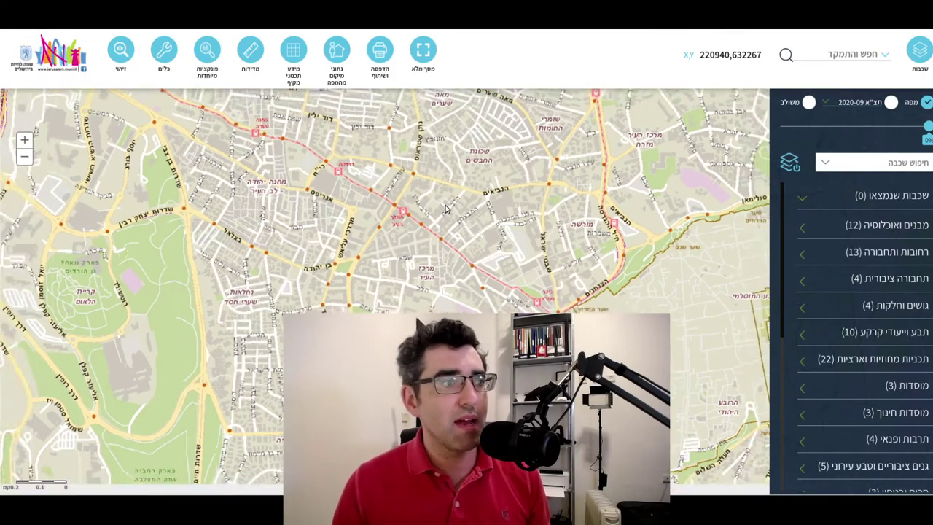
scroll(446, 212, down, 3)
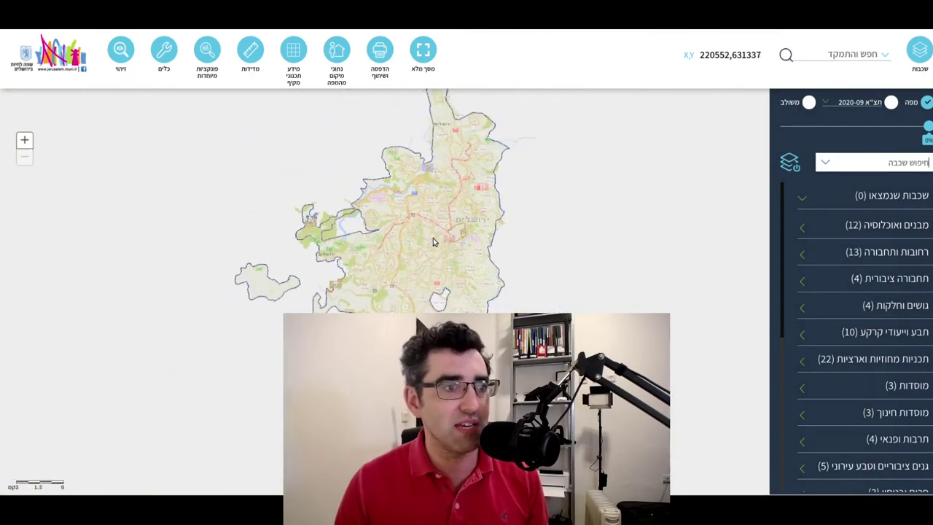
drag(267, 280, 290, 374)
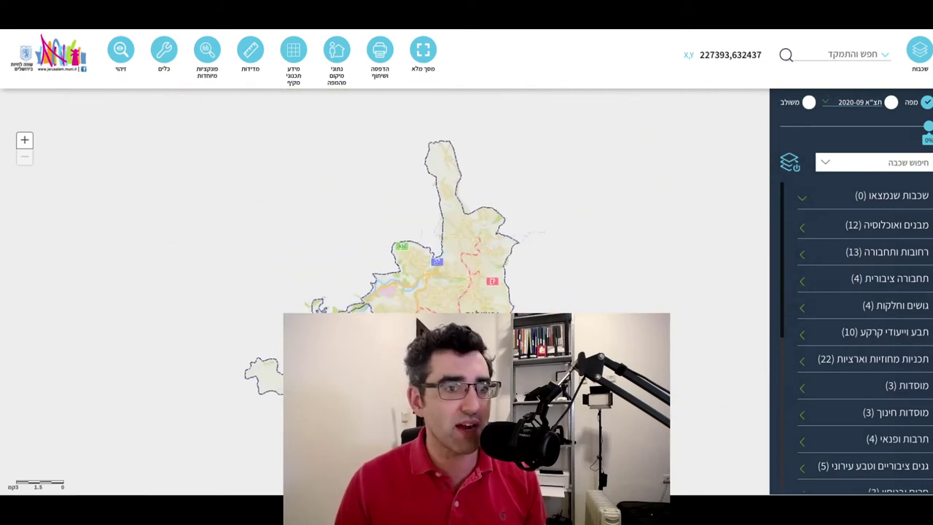
scroll(548, 315, up, 1)
drag(555, 343, 617, 298)
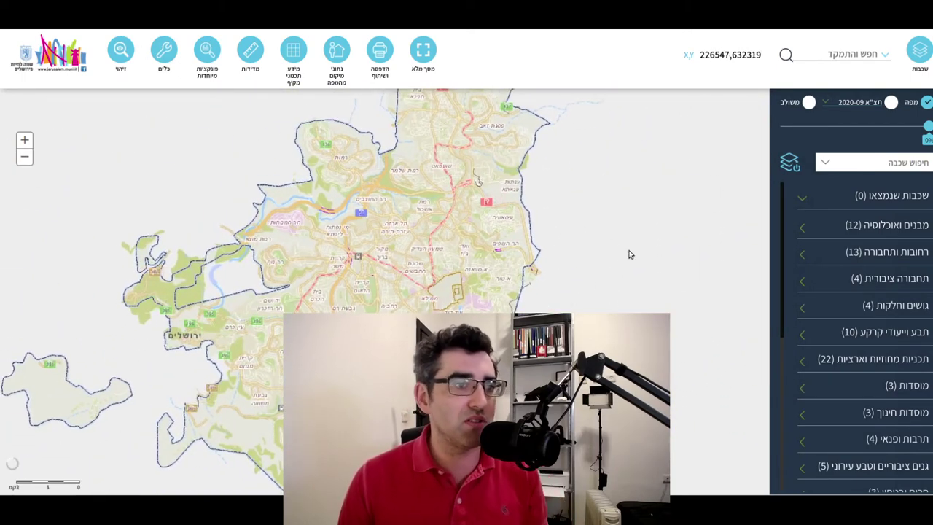
Step: Search the map layers for גבול העיר (city boundary) and show that layer on the map
click(892, 171)
text(גבול העיר)
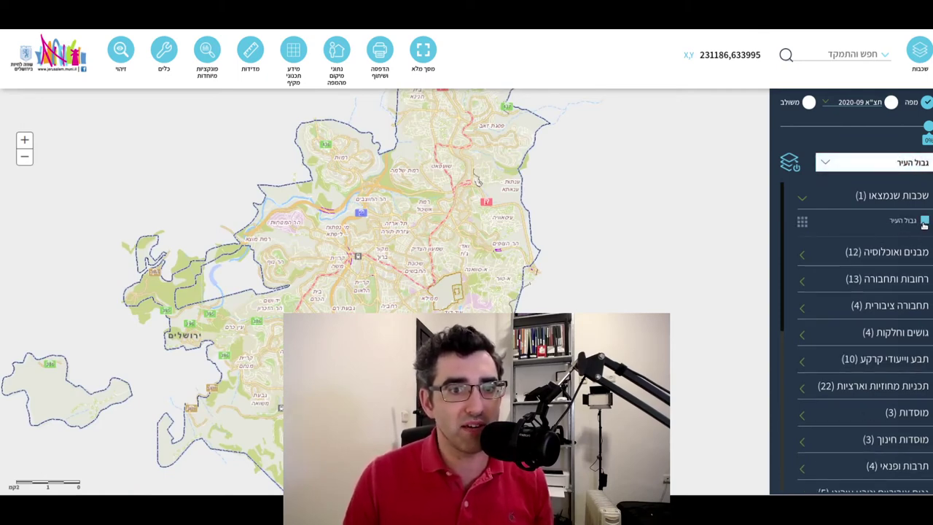
Step: Inspect the western section of the Jerusalem city boundary at several zoom levels
drag(397, 370, 462, 297)
scroll(249, 231, up, 2)
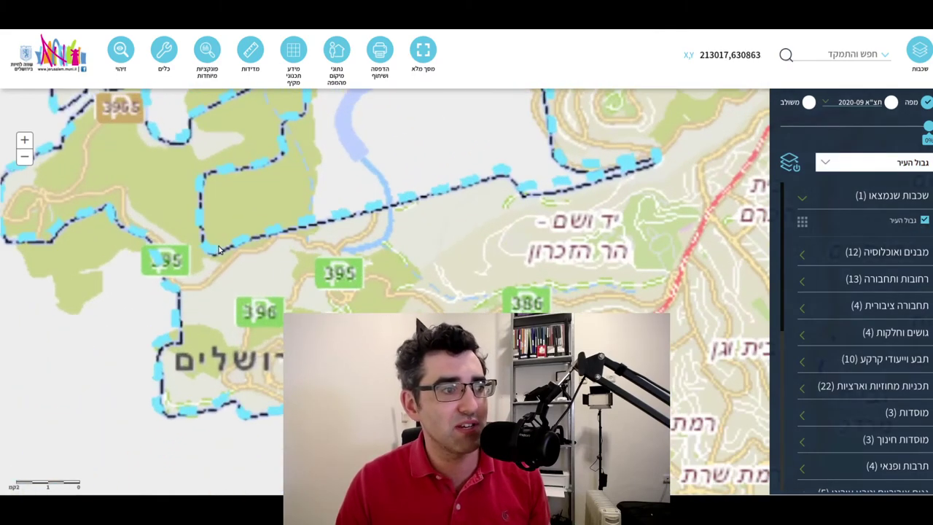
scroll(73, 263, down, 5)
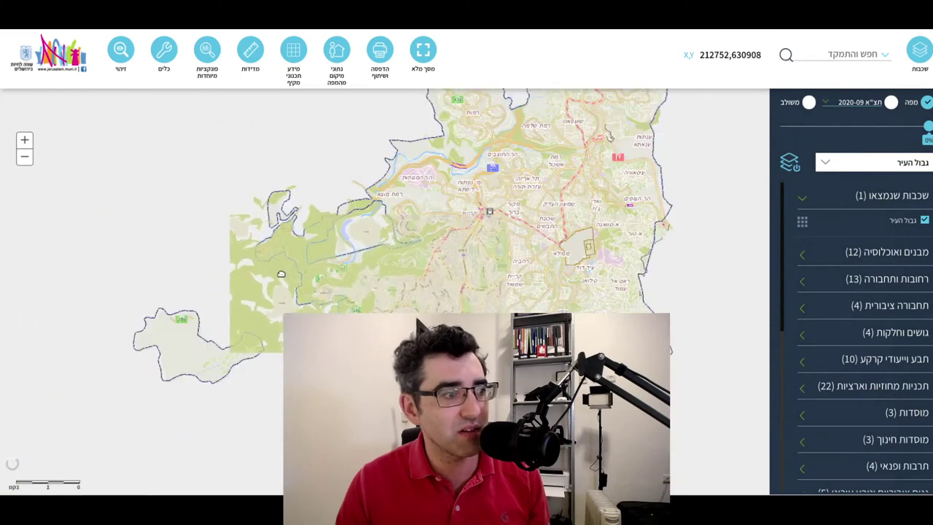
scroll(282, 280, up, 4)
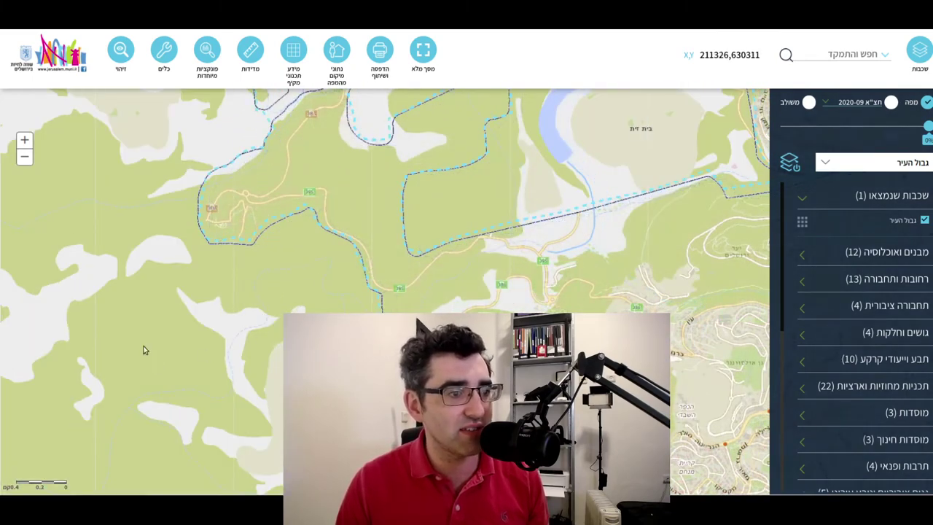
scroll(120, 370, down, 2)
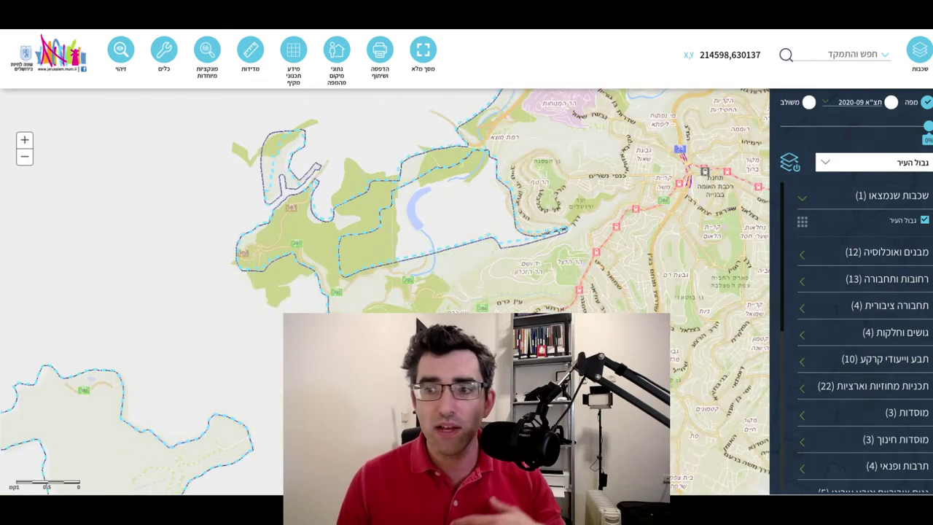
Step: Follow the city boundary from the west past Ramot and Neve Yaakov up to כפר עקב in the north
drag(544, 257, 304, 396)
drag(497, 252, 330, 366)
drag(538, 275, 519, 301)
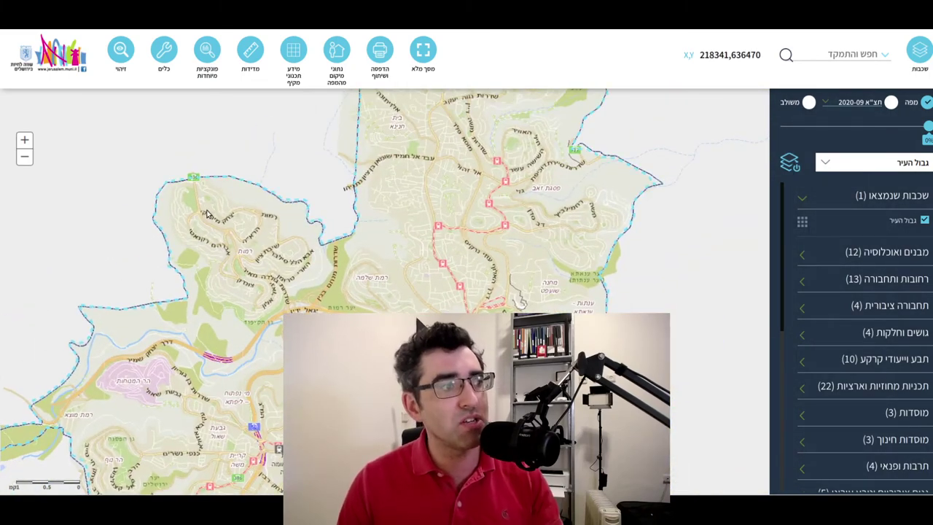
scroll(215, 211, up, 2)
drag(649, 256, 512, 318)
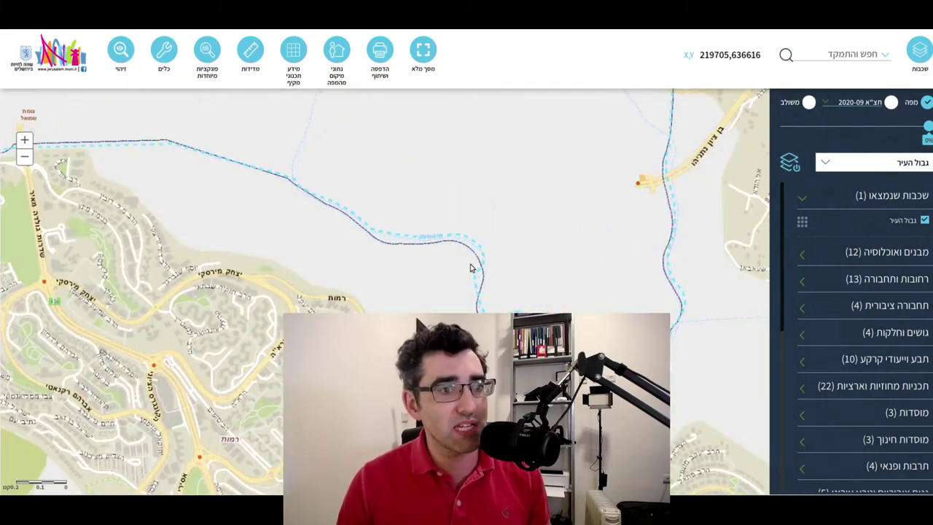
scroll(529, 261, down, 1)
drag(673, 261, 390, 365)
drag(458, 196, 382, 317)
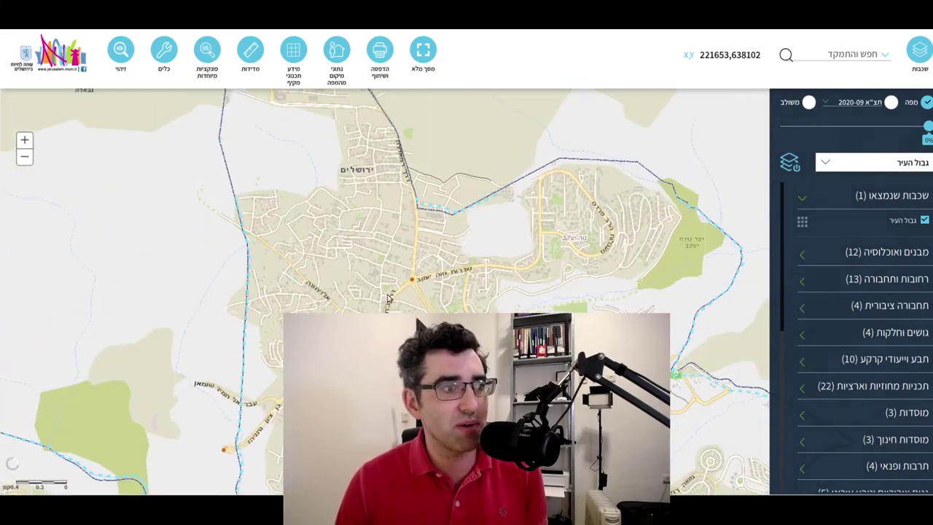
drag(396, 266, 362, 392)
drag(419, 319, 482, 408)
drag(417, 363, 526, 415)
drag(484, 229, 530, 390)
drag(584, 411, 490, 248)
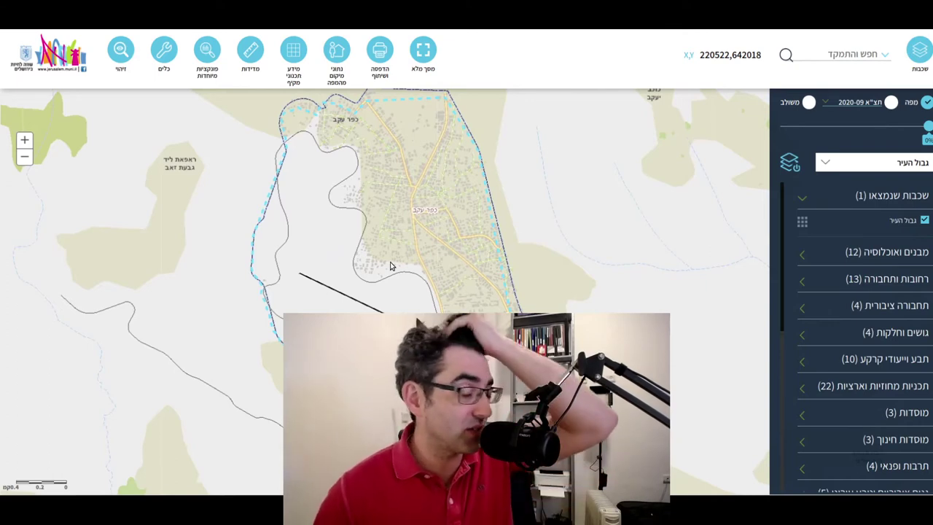
Step: Examine the city boundary line around כפר עקב at the northern tip of Jerusalem
drag(349, 214, 414, 266)
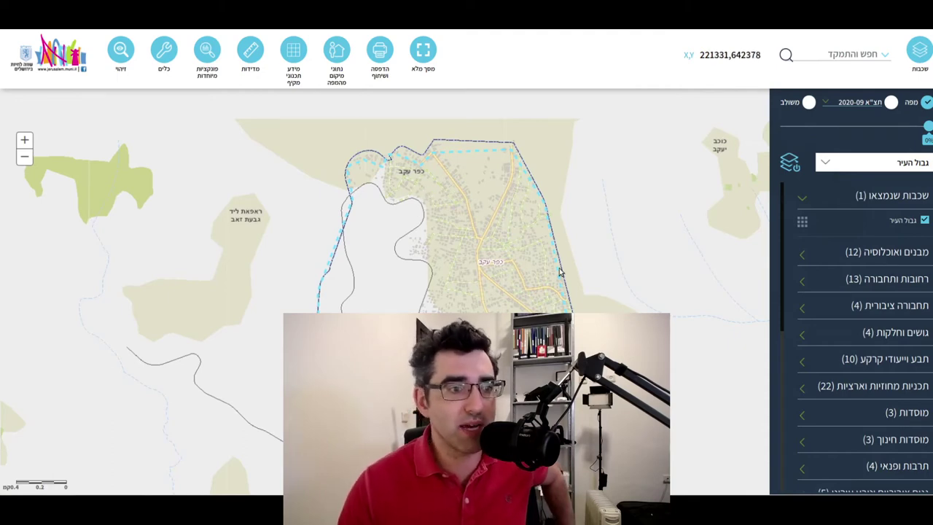
scroll(500, 204, up, 2)
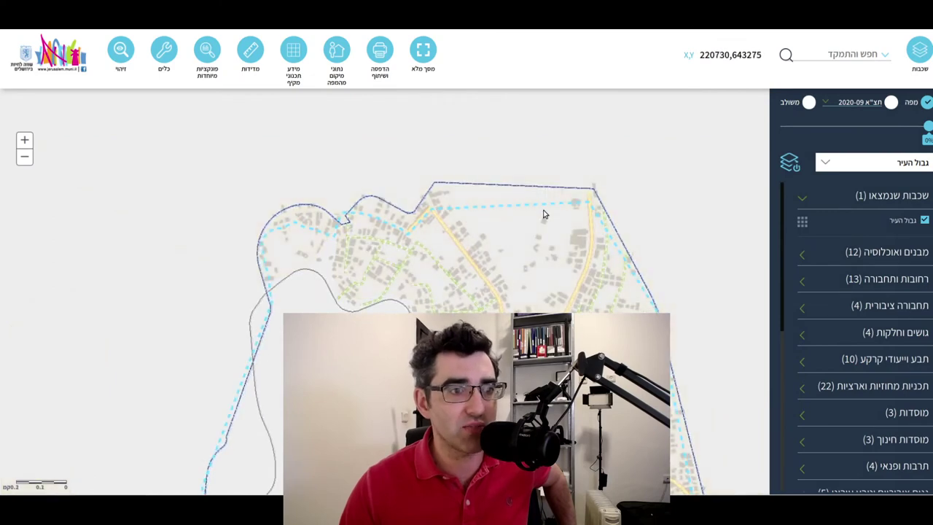
scroll(603, 459, down, 1)
drag(587, 459, 477, 202)
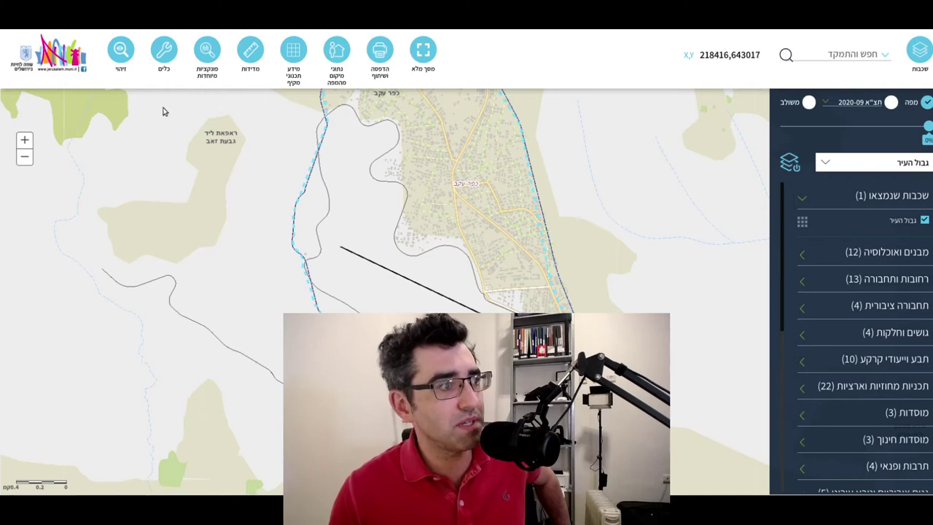
scroll(318, 292, down, 1)
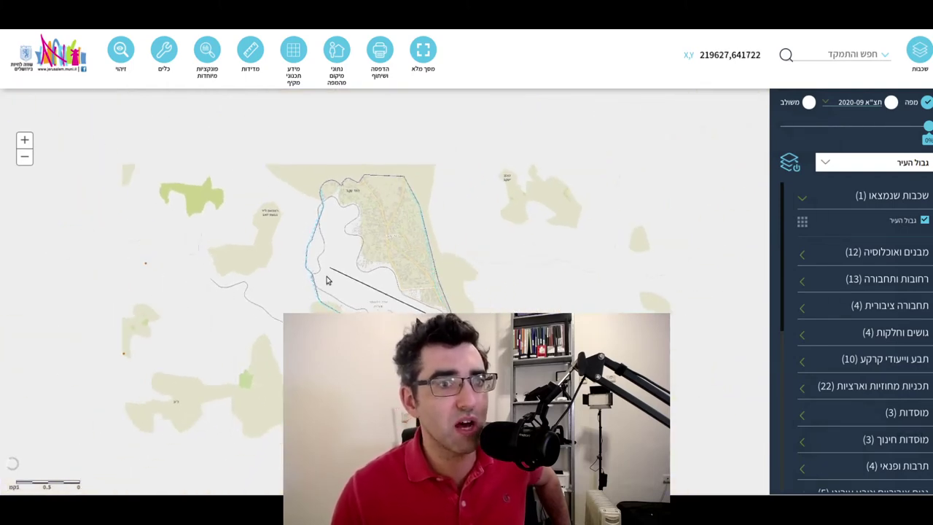
scroll(394, 254, up, 1)
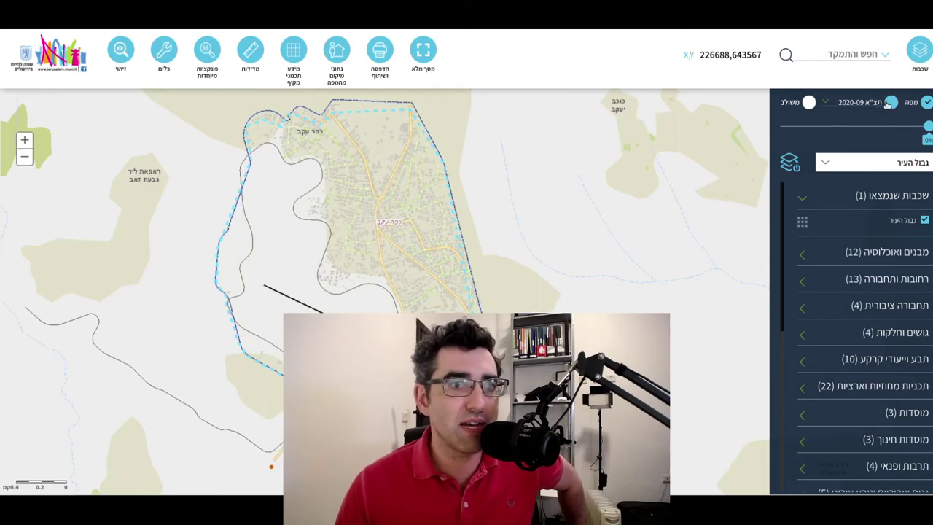
Step: Change the base map to the תצ"א 2020-09 aerial photo and inspect the built-up area around כפר עקב against the boundary
click(889, 103)
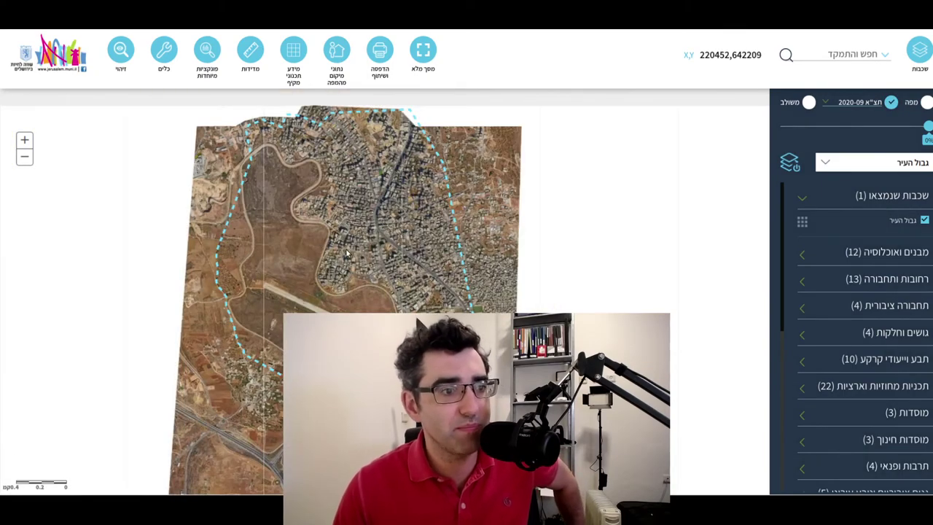
scroll(347, 250, up, 2)
scroll(347, 250, down, 1)
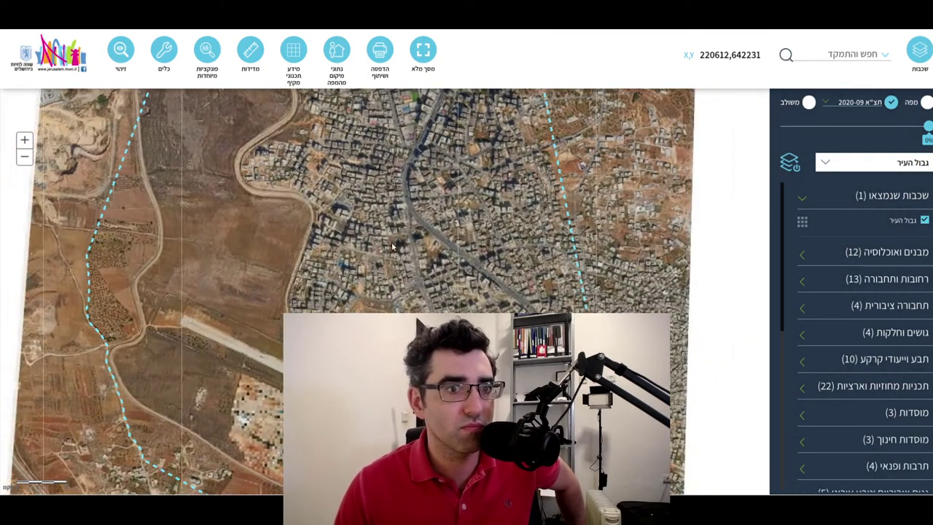
mouse_move(927, 126)
mouse_down()
mouse_move(891, 129)
mouse_move(929, 126)
mouse_up()
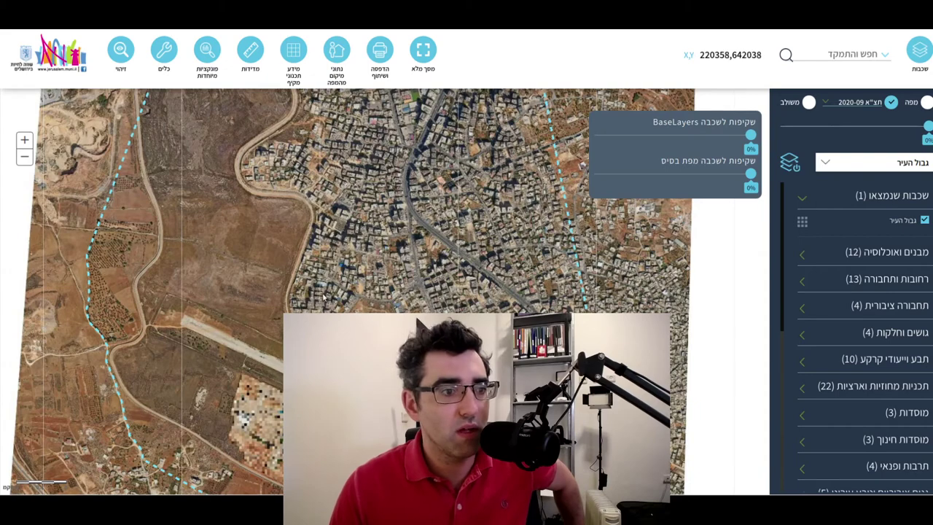
scroll(324, 296, down, 2)
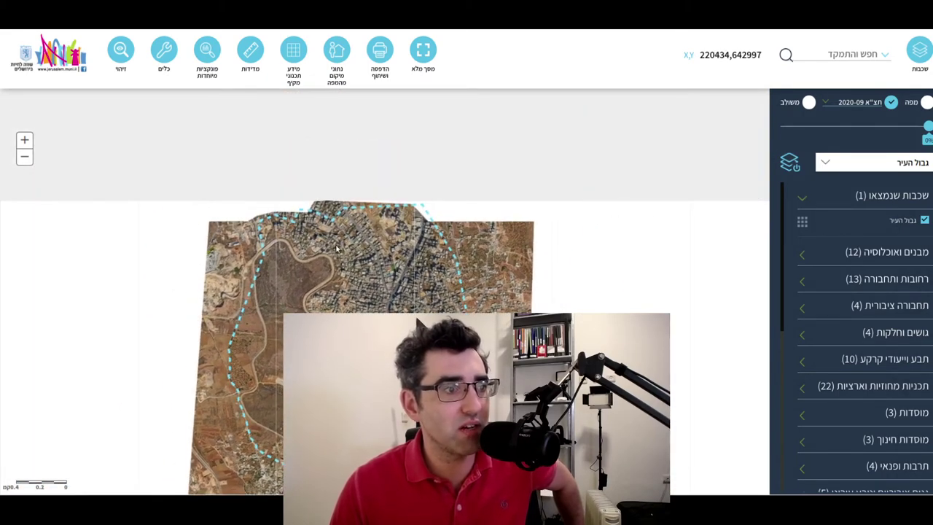
Step: Inspect the city boundary on the aerial photo south of כפר עקב, including the airfield and the crossing at its eastern end
drag(403, 366, 362, 266)
drag(386, 319, 373, 187)
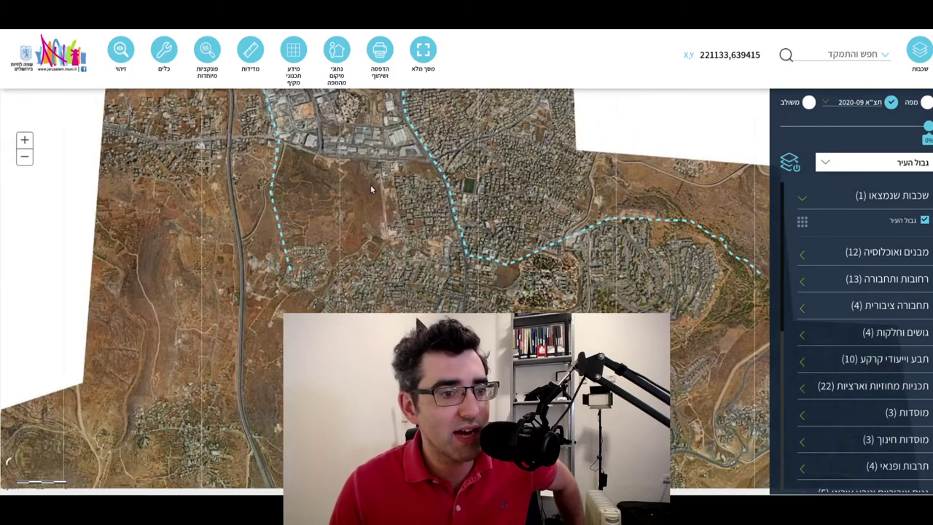
mouse_move(422, 305)
mouse_down()
mouse_move(390, 188)
mouse_move(430, 320)
mouse_up()
drag(394, 197, 430, 292)
drag(399, 237, 423, 317)
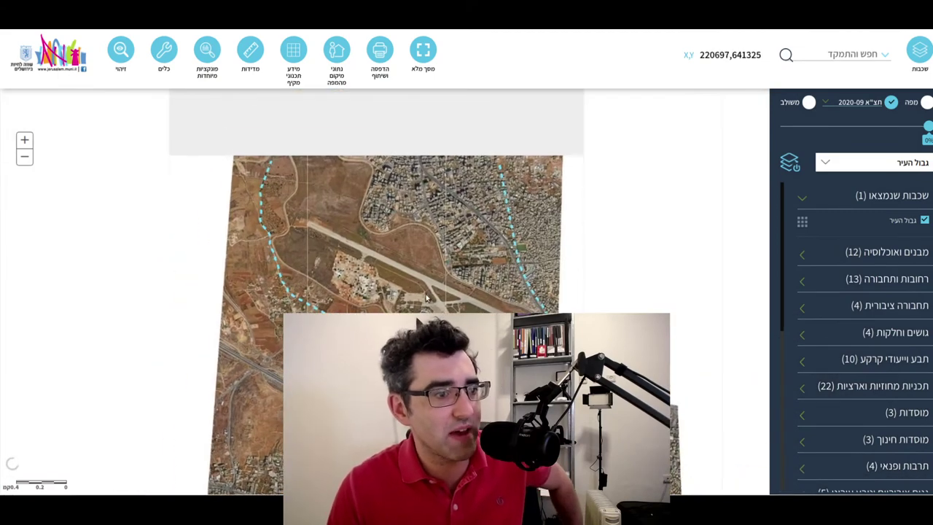
drag(455, 350, 376, 290)
scroll(435, 310, up, 3)
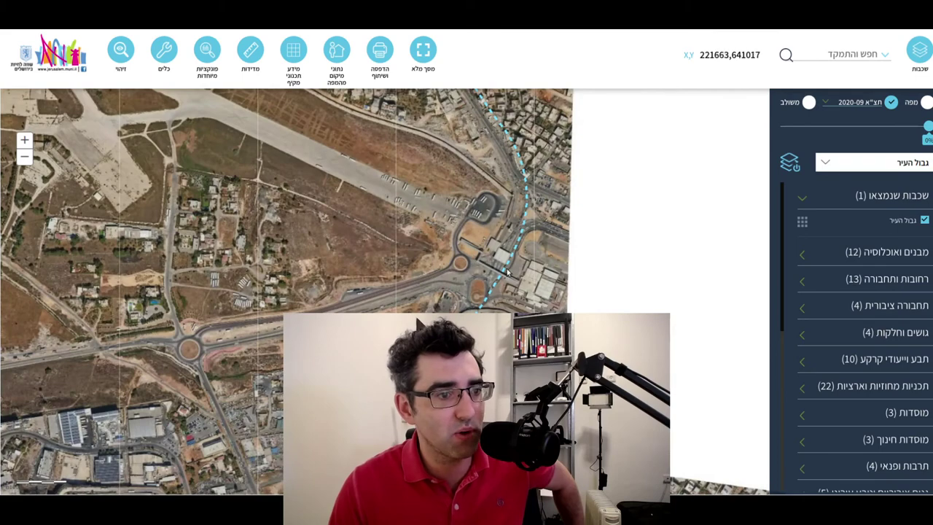
scroll(409, 320, down, 2)
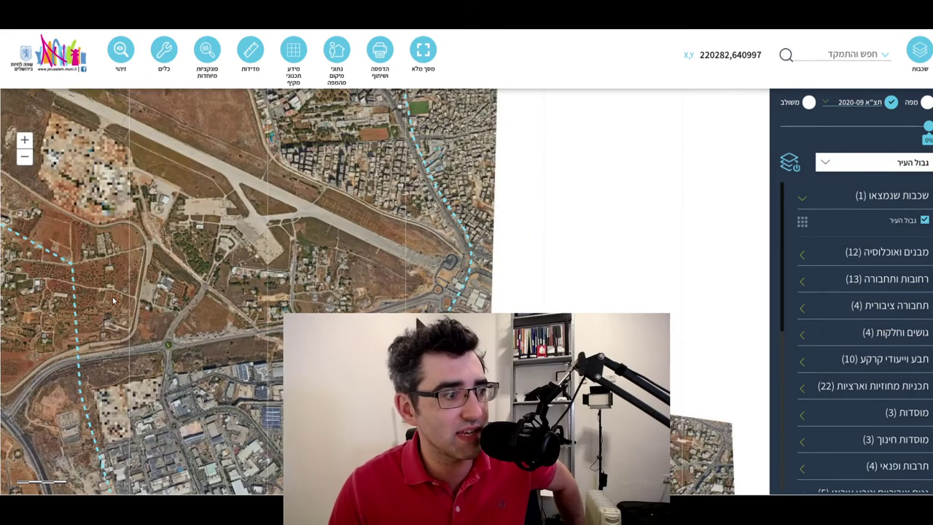
Step: Follow the city boundary west of the airfield runway northward and examine the aerial photo's coverage near its northern edge
drag(114, 303, 347, 390)
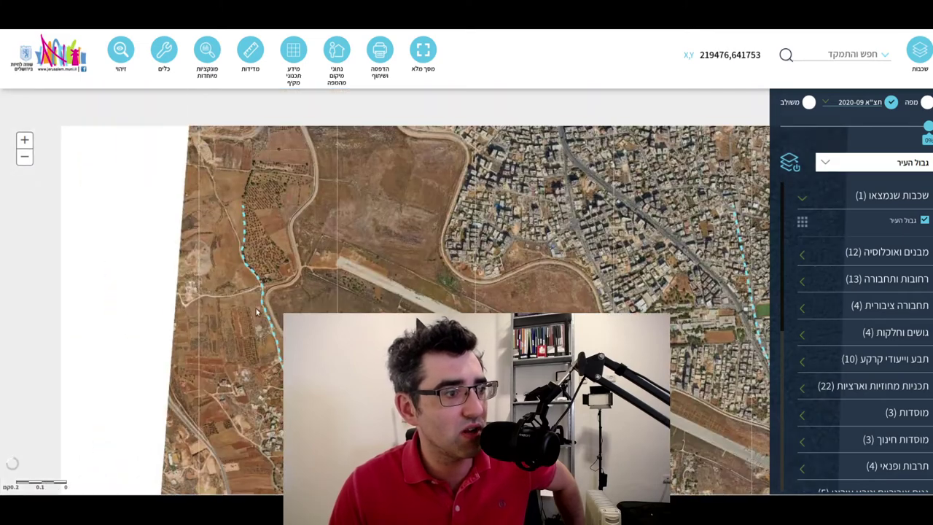
scroll(126, 192, up, 1)
scroll(223, 293, up, 2)
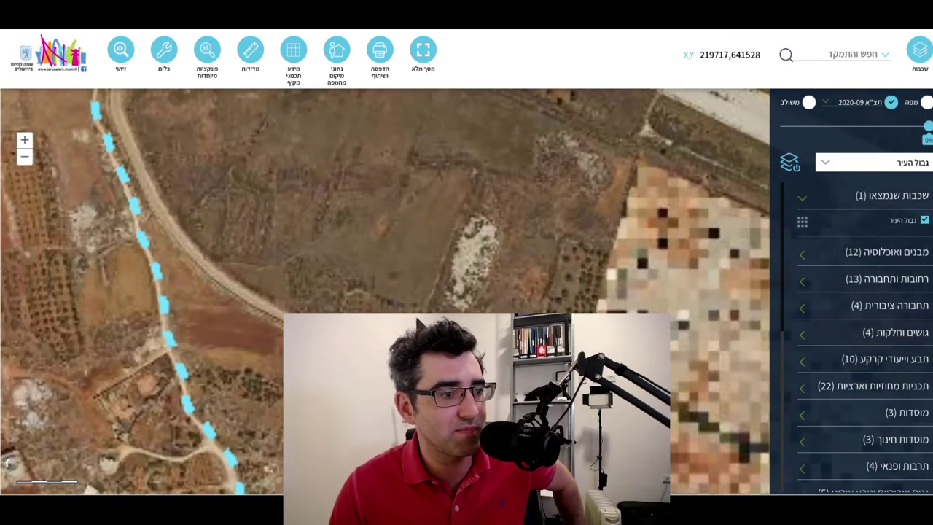
drag(223, 294, 417, 379)
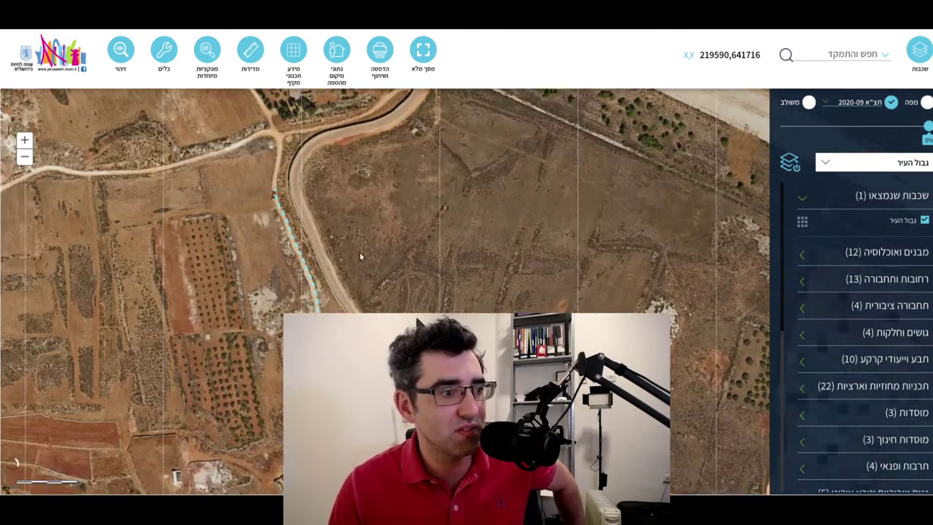
drag(360, 252, 428, 422)
drag(454, 284, 475, 394)
drag(488, 247, 519, 356)
scroll(543, 290, down, 2)
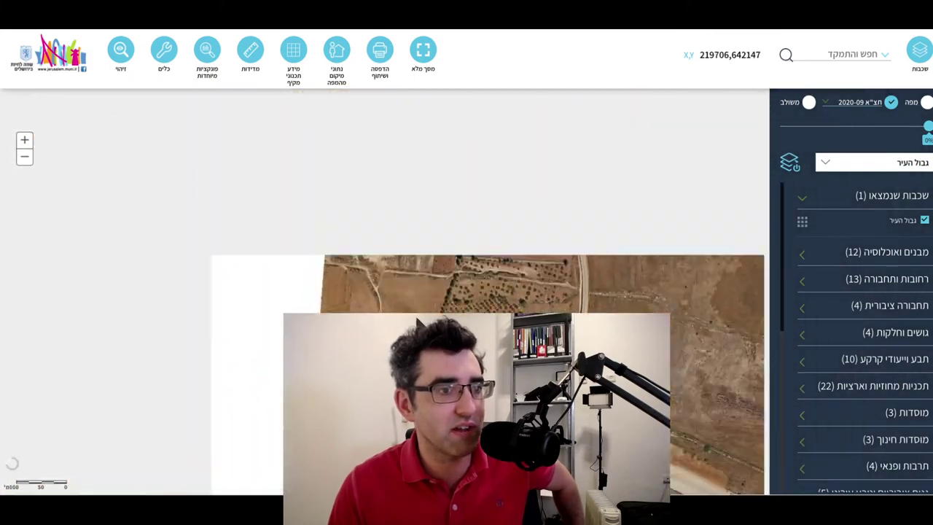
scroll(529, 297, up, 2)
scroll(529, 298, down, 3)
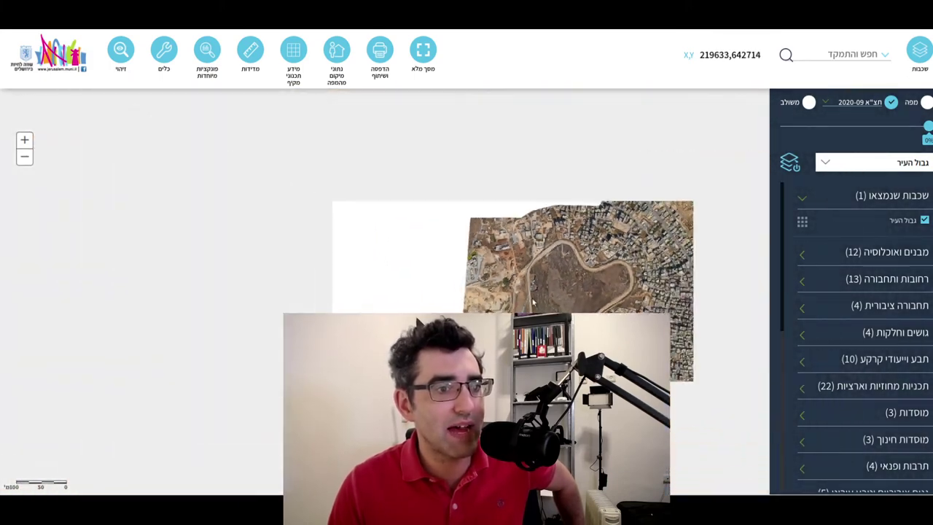
scroll(566, 271, up, 3)
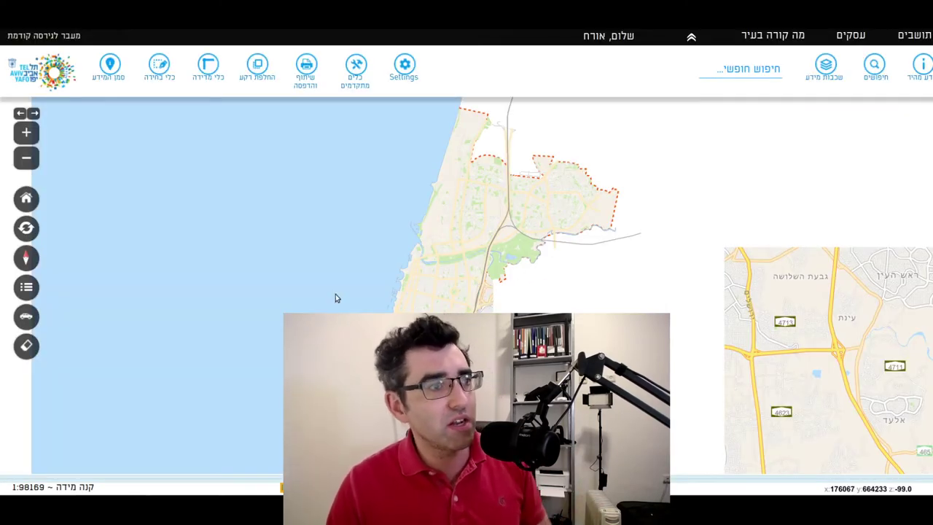
Step: On the Tel Aviv-Yafo municipal map, show the בתי כנסת layer from the חינוך ודת category and inspect central Tel Aviv
click(826, 66)
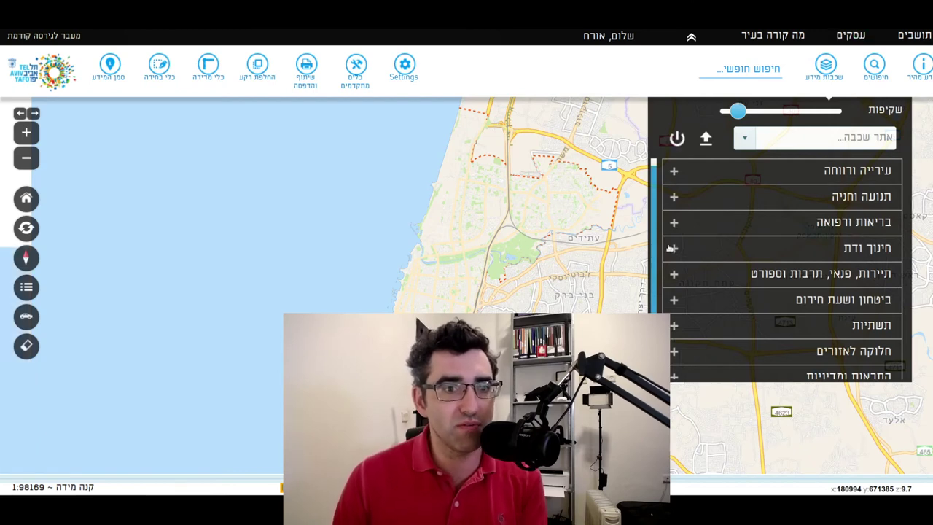
click(672, 249)
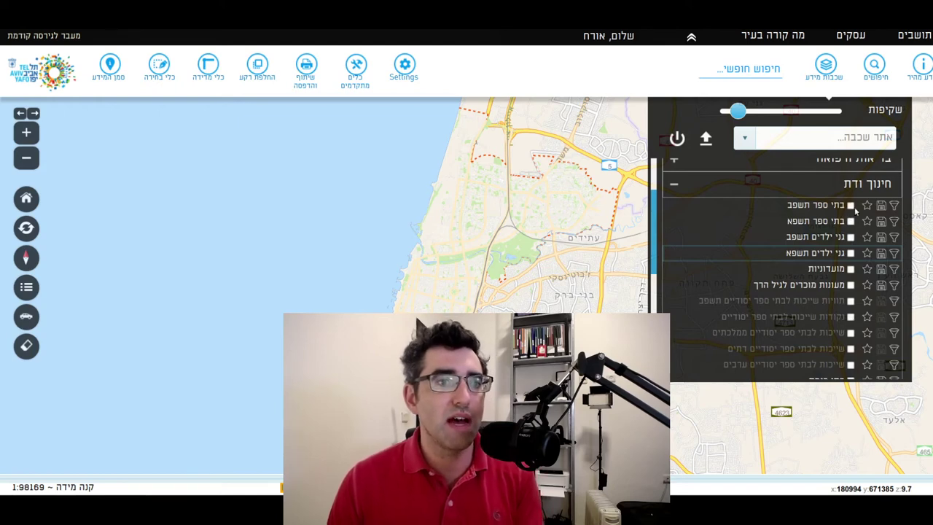
scroll(854, 206, down, 5)
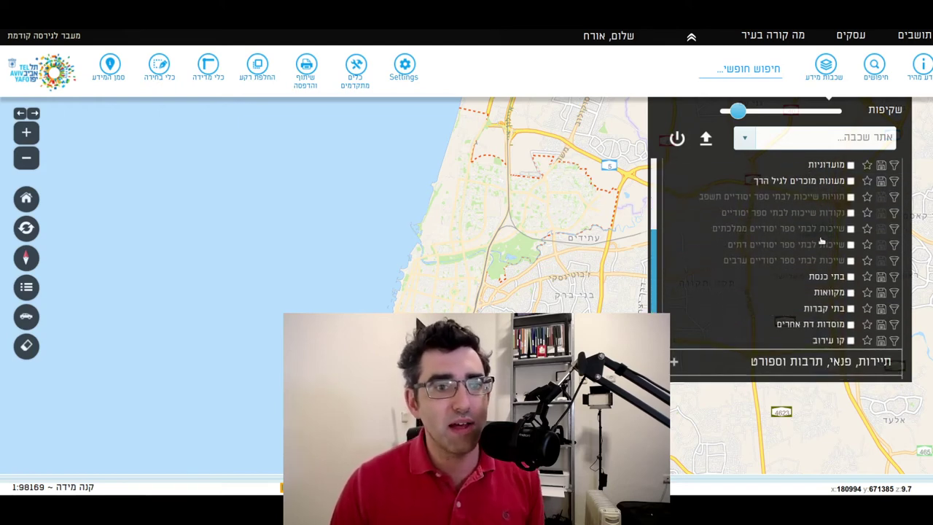
click(850, 251)
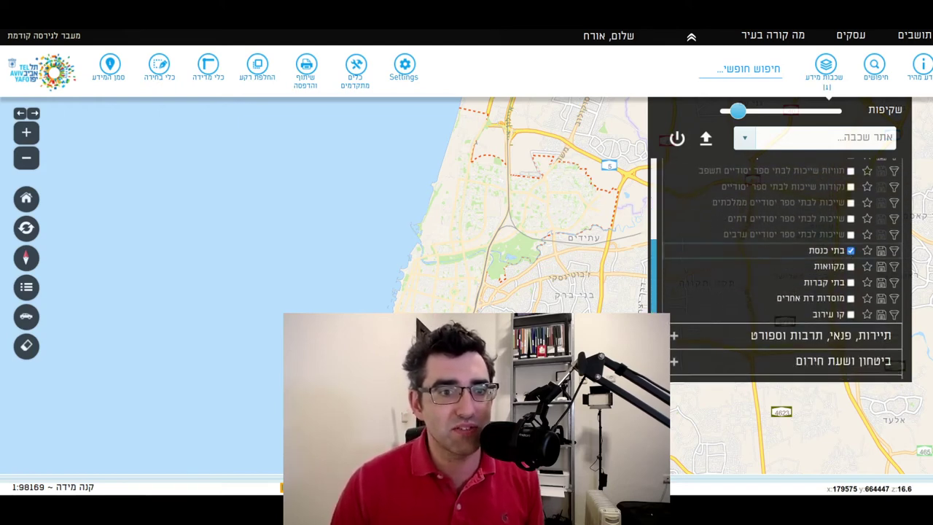
scroll(579, 290, down, 1)
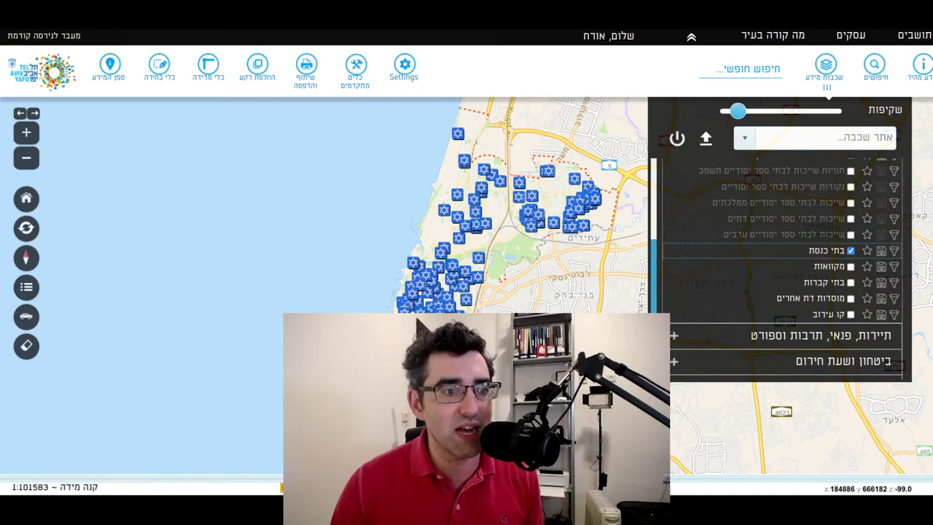
scroll(470, 282, up, 2)
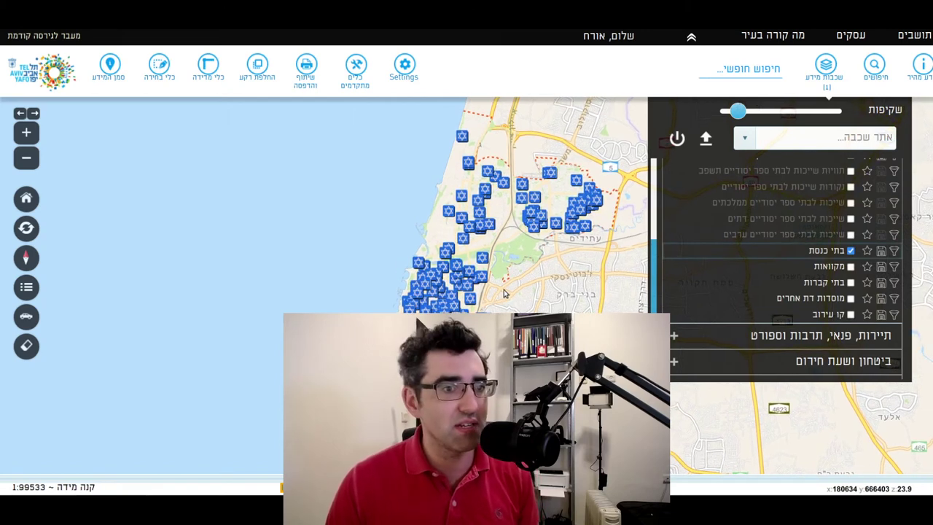
scroll(542, 295, up, 1)
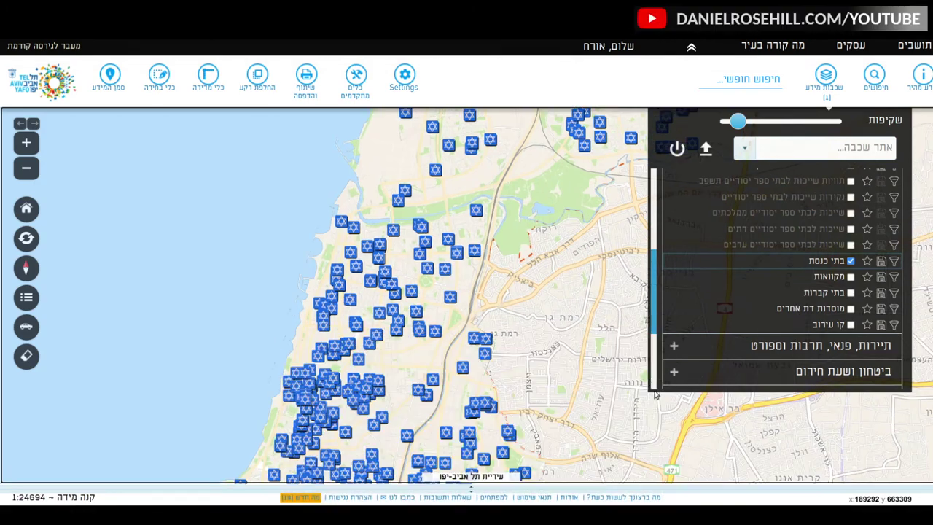
scroll(459, 310, up, 1)
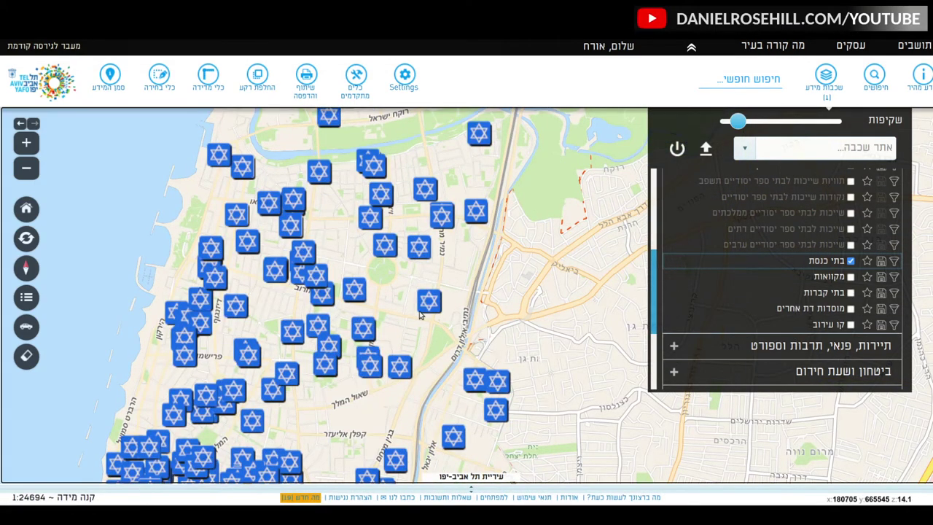
scroll(423, 304, up, 1)
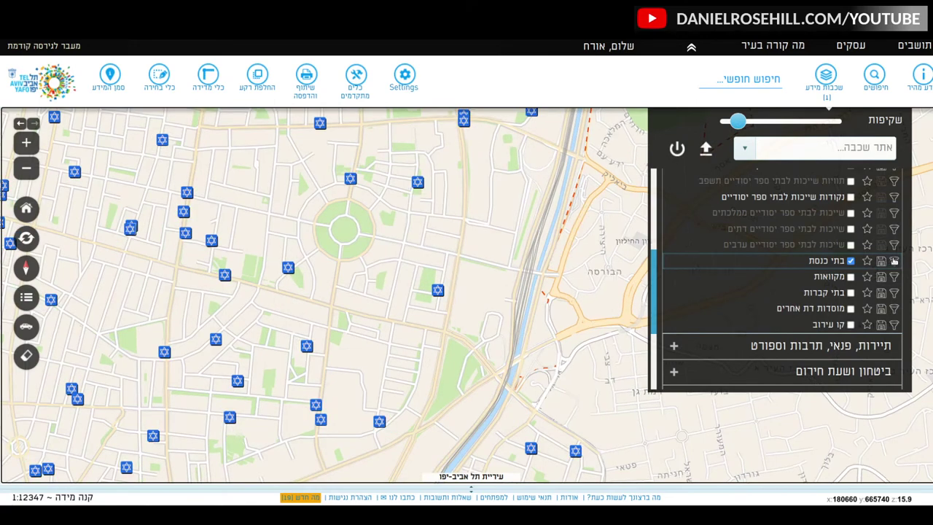
Step: Try to filter the בתי כנסת layer with the synagogue name and prayer style (נוסח תפילה) fields and the value עדות המזרח
click(894, 260)
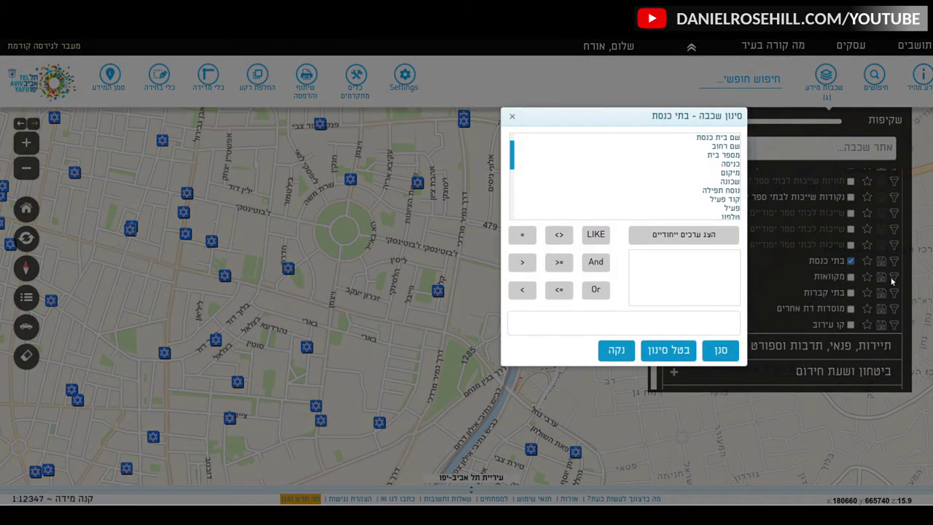
double_click(716, 138)
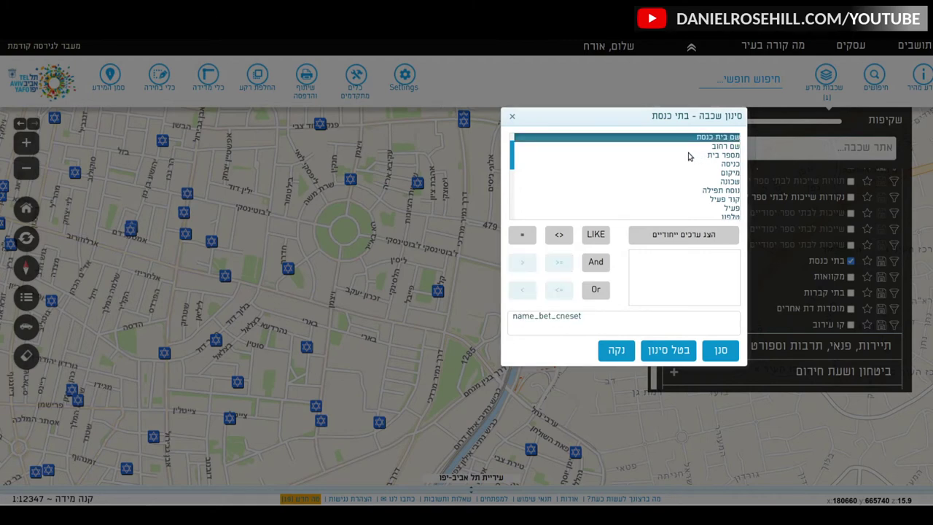
scroll(688, 156, down, 1)
double_click(719, 162)
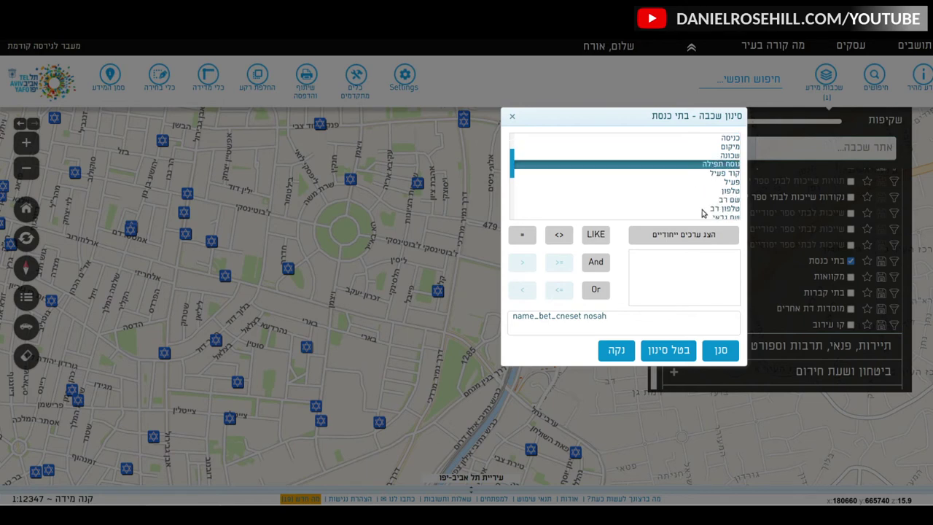
click(672, 233)
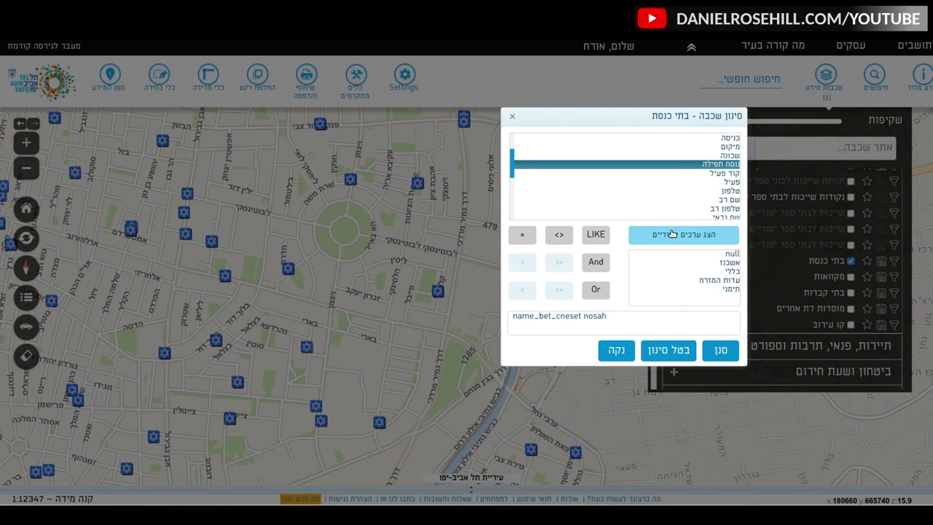
double_click(727, 279)
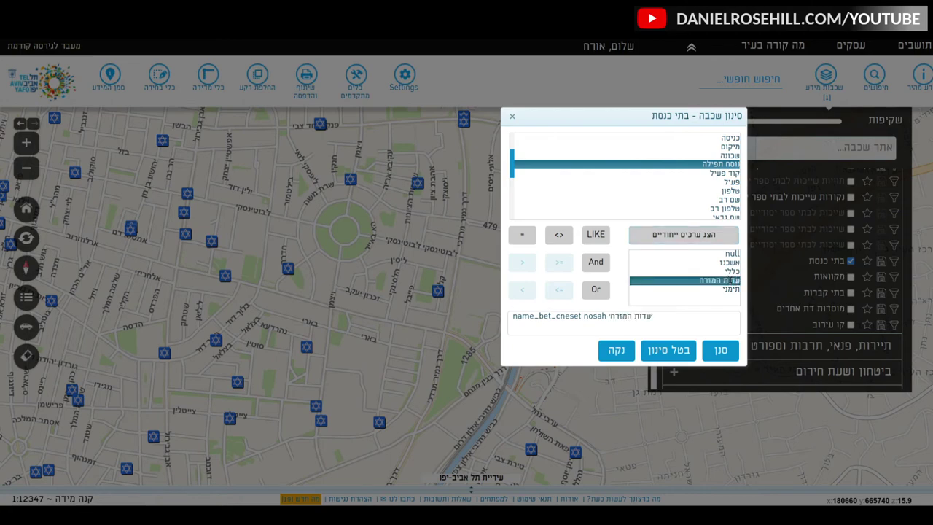
click(719, 351)
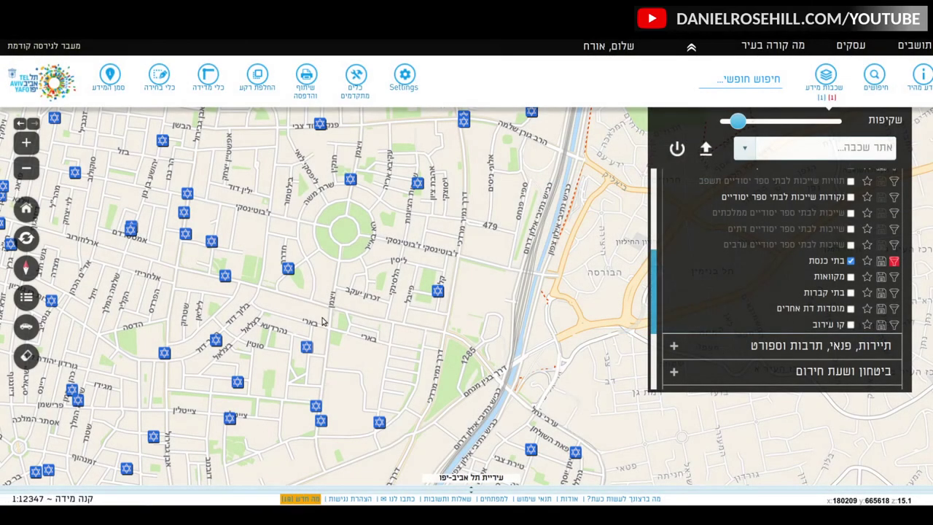
Step: Examine the synagogue markers across Tel Aviv after filtering, from the whole city down to the central streets
scroll(328, 317, down, 3)
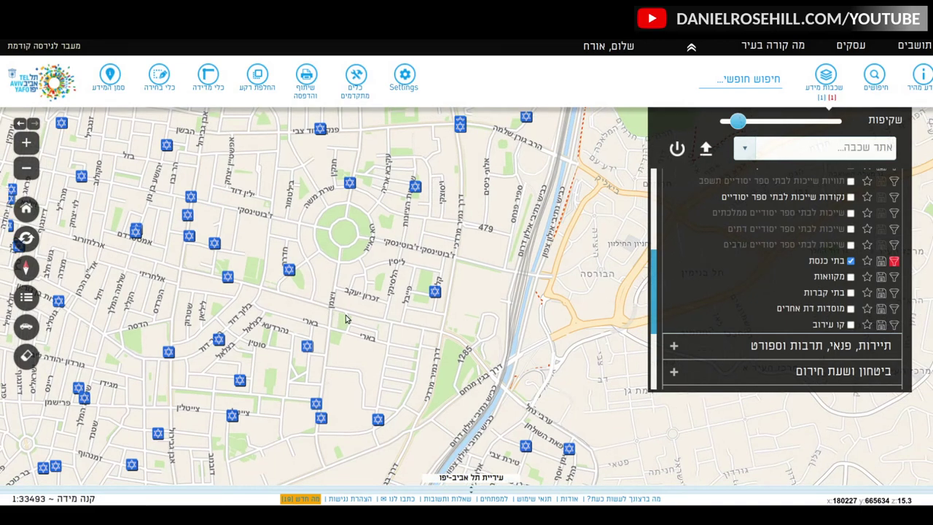
scroll(234, 278, down, 2)
scroll(240, 348, down, 2)
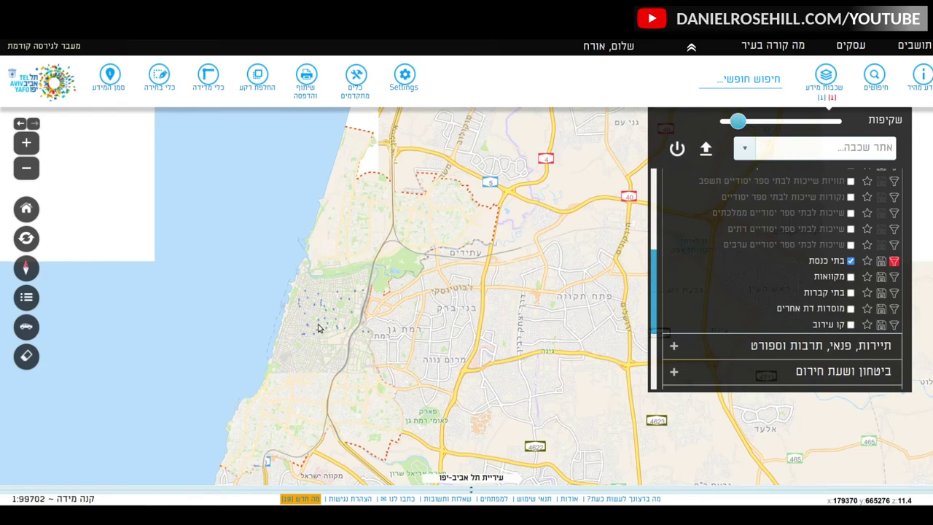
scroll(319, 327, up, 2)
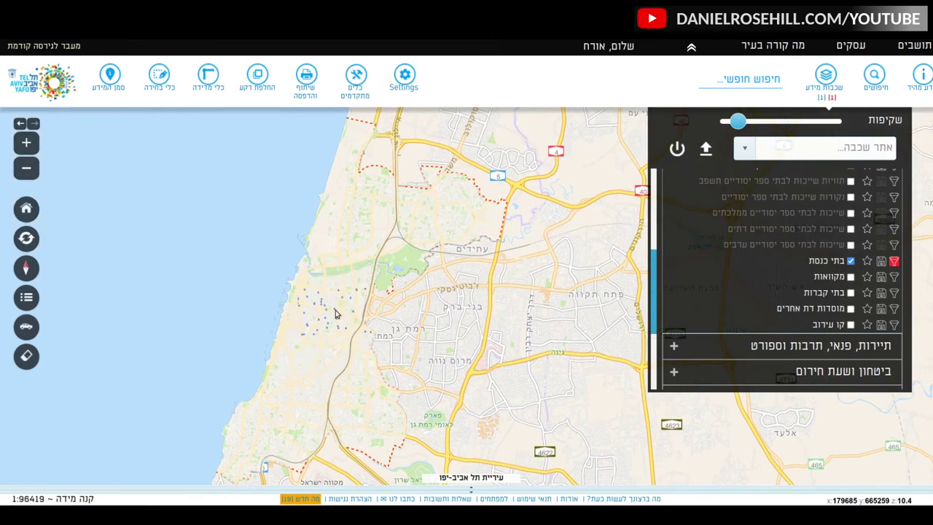
scroll(335, 315, up, 1)
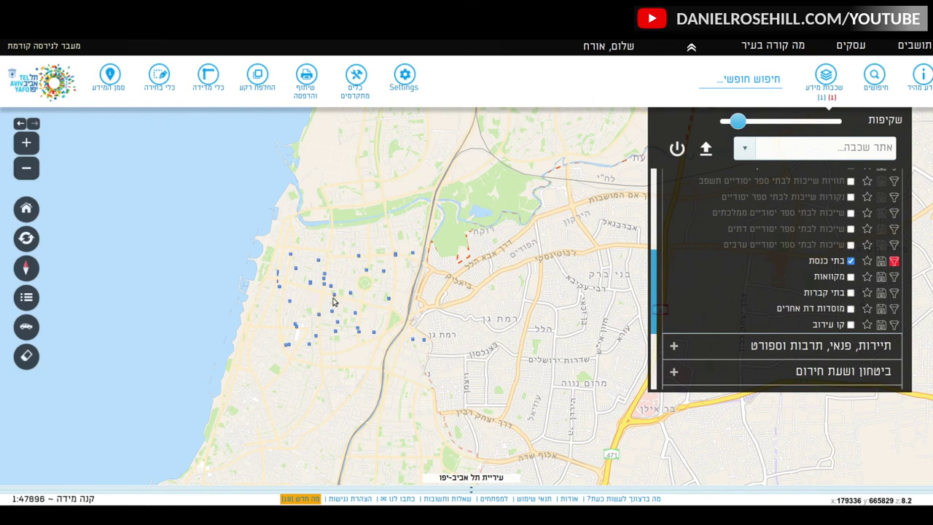
scroll(333, 311, up, 1)
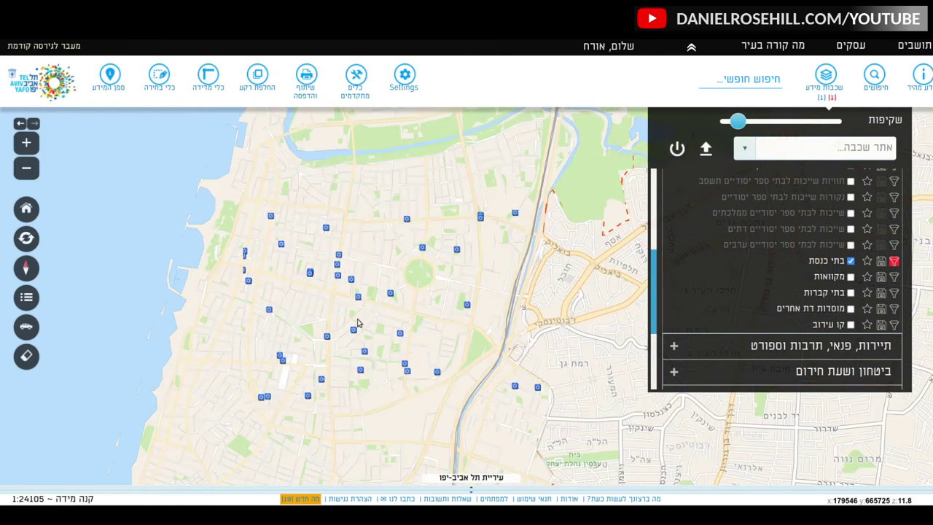
click(358, 297)
click(369, 296)
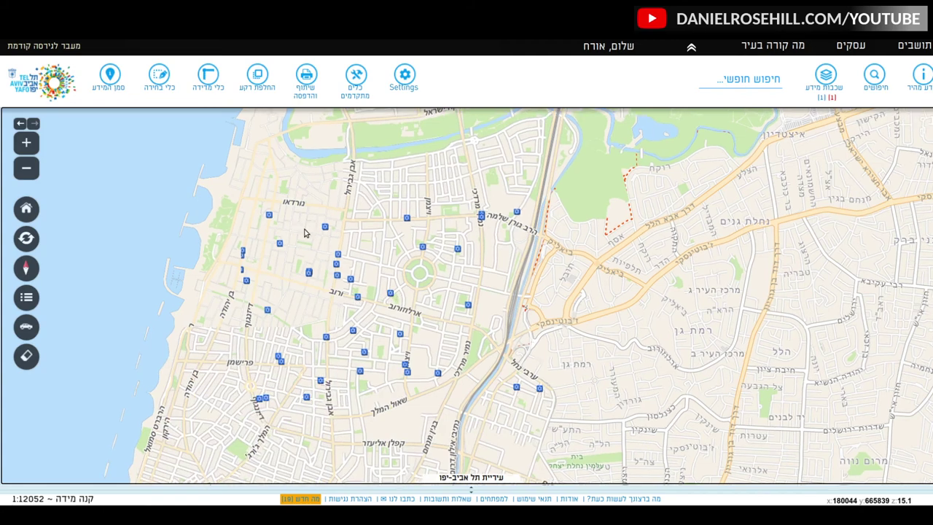
scroll(372, 292, up, 2)
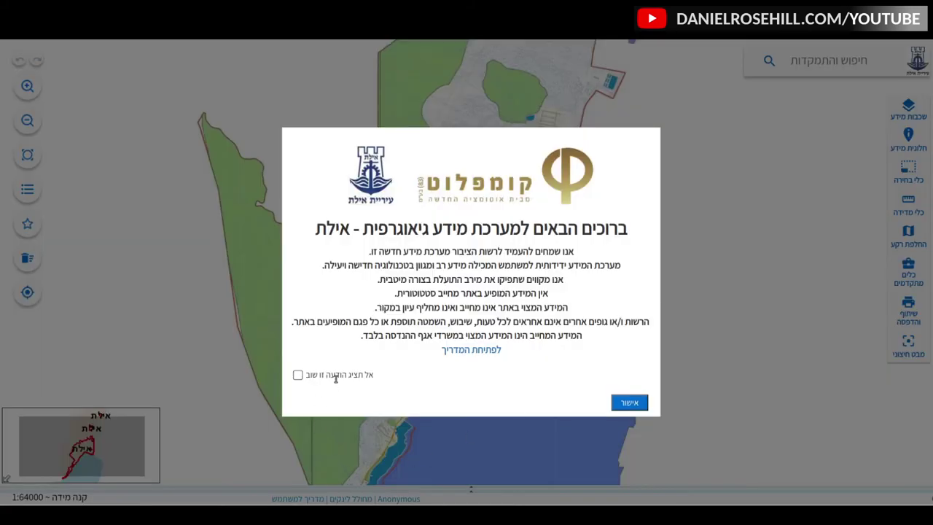
Step: On the Eilat municipal map, dismiss the welcome notice so it is not shown again and view the city and its coast
click(297, 375)
click(630, 402)
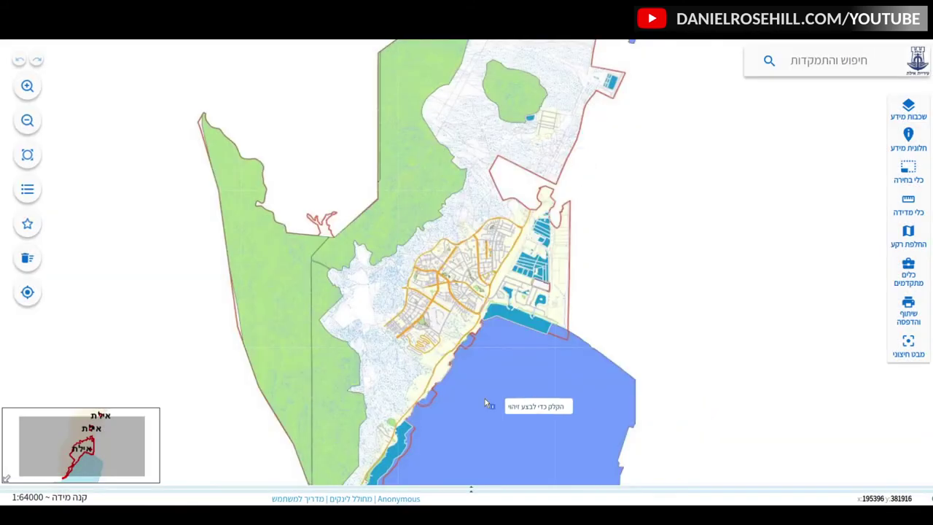
scroll(501, 199, down, 2)
scroll(501, 240, up, 3)
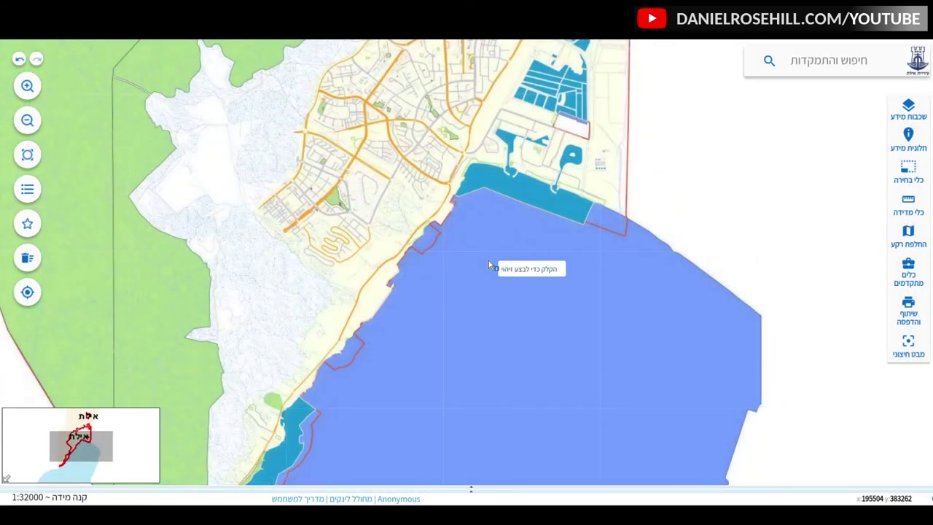
drag(491, 266, 538, 373)
scroll(525, 261, down, 1)
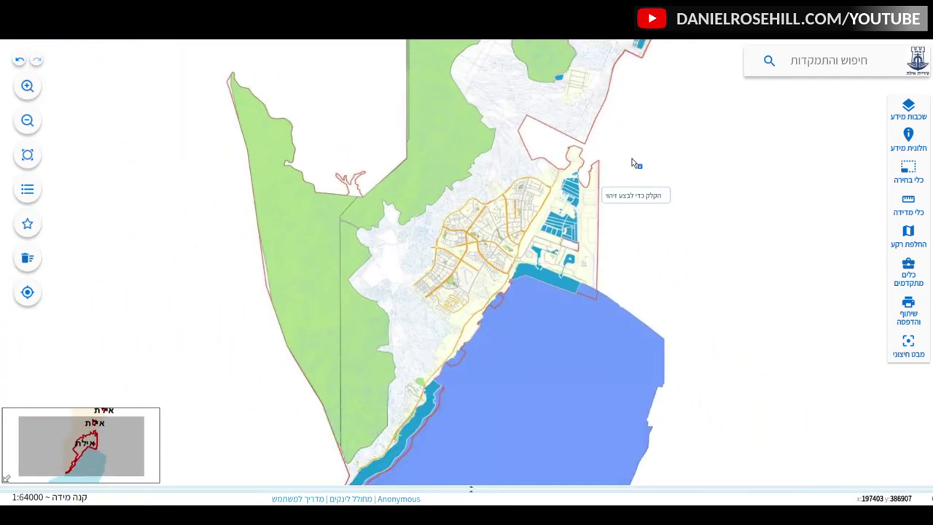
Step: Examine the extent of Eilat's municipal boundary between its northern edge and the southern coast
drag(624, 171, 576, 378)
drag(613, 256, 620, 341)
drag(573, 386, 595, 176)
drag(546, 325, 644, 207)
drag(602, 391, 631, 163)
drag(631, 209, 583, 419)
drag(582, 236, 572, 361)
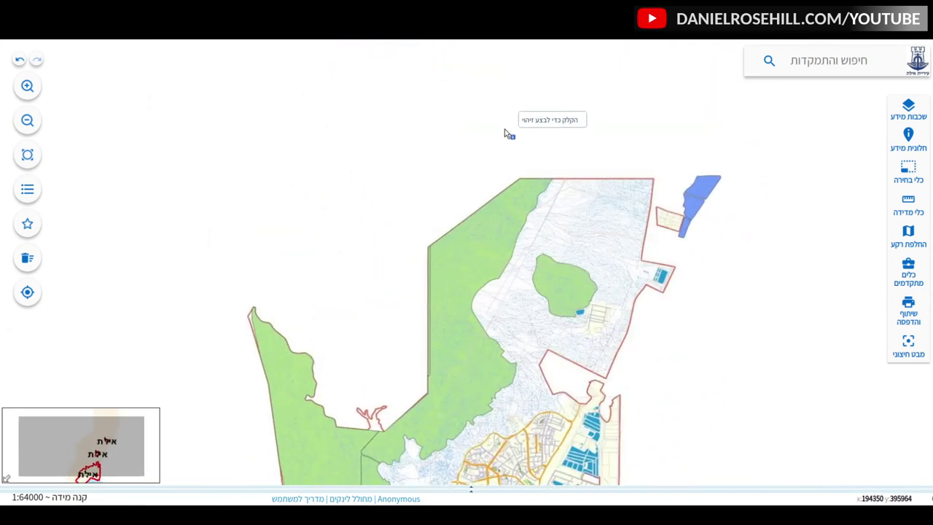
drag(416, 285, 407, 139)
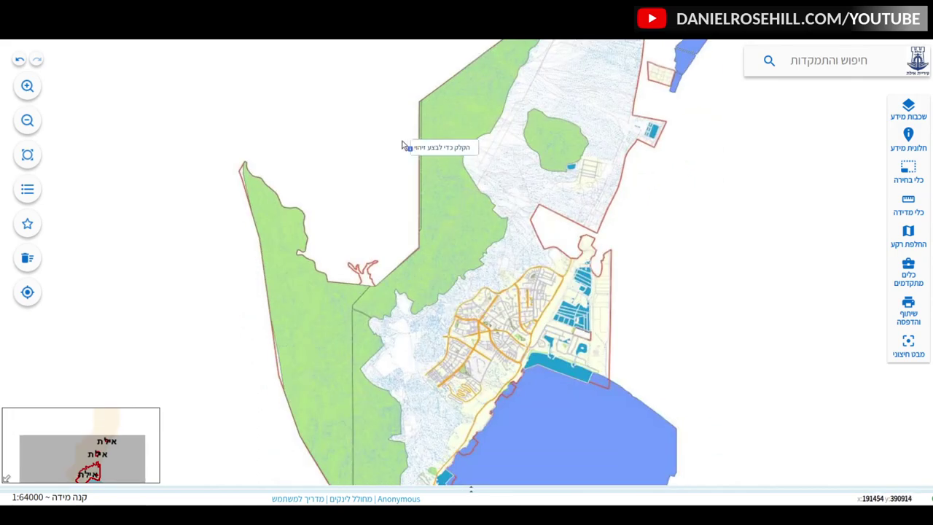